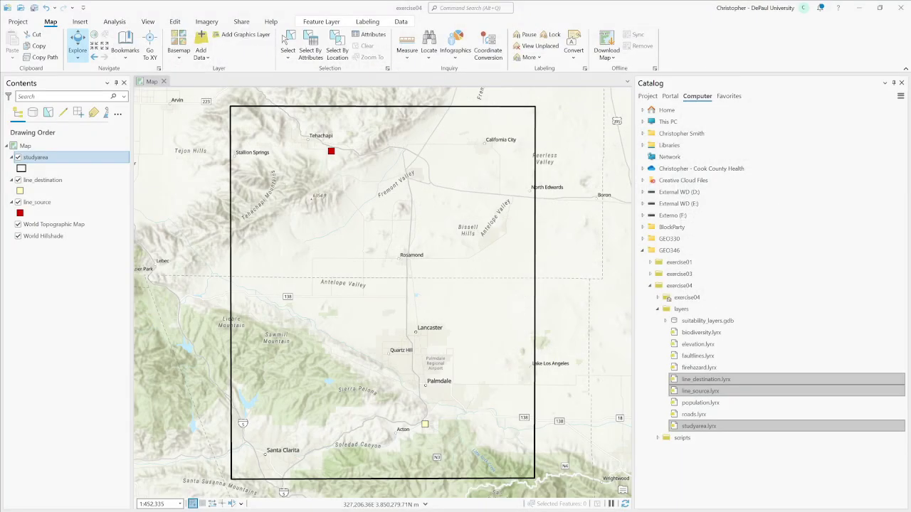
- Add elevation.lyrx from Catalog to the current map
click(723, 345)
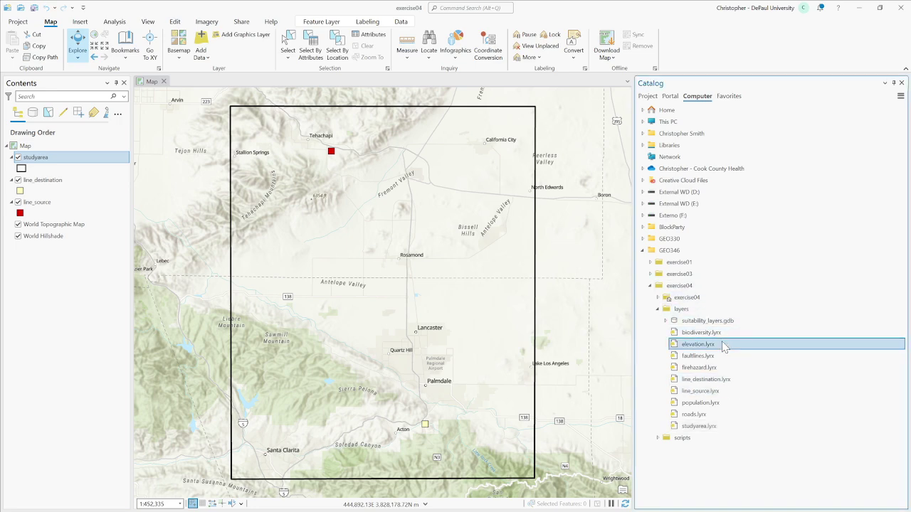
right_click(723, 345)
click(668, 348)
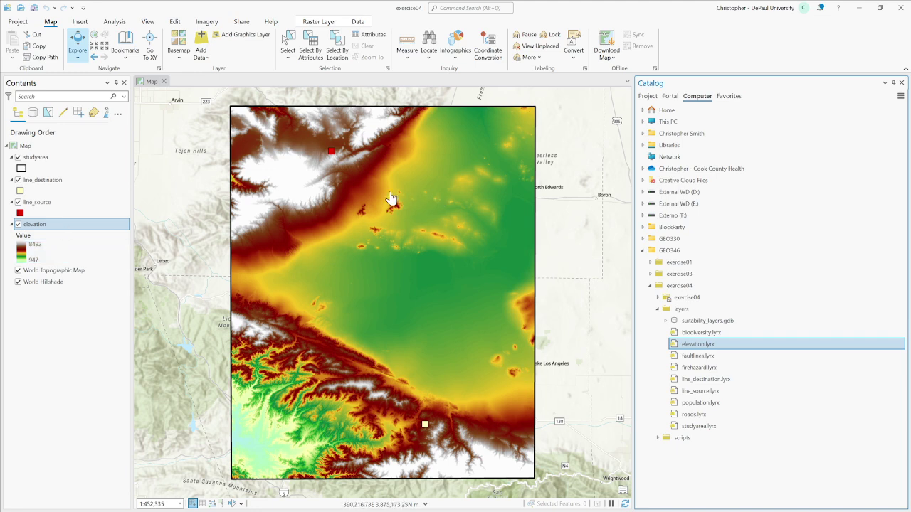
- Zoom deep into the elevation raster until individual cells show, and pan across them
scroll(306, 365, down, 3)
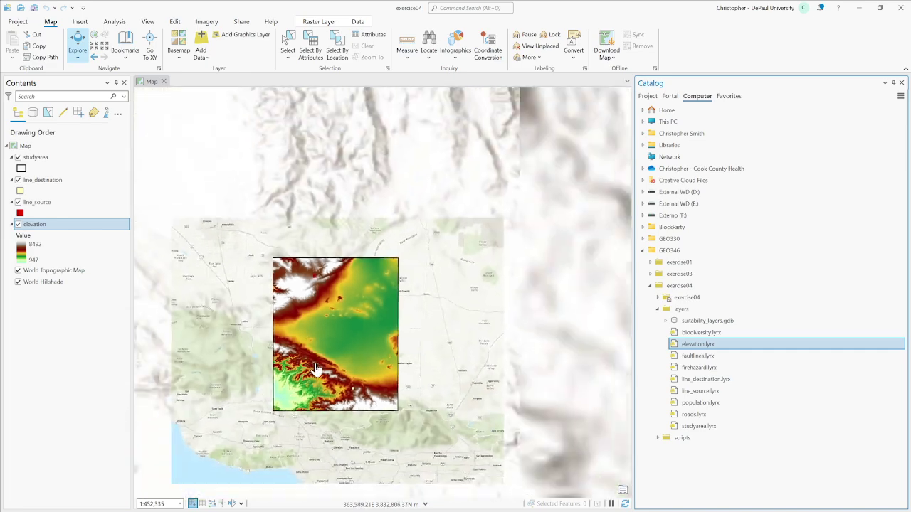
scroll(317, 369, up, 5)
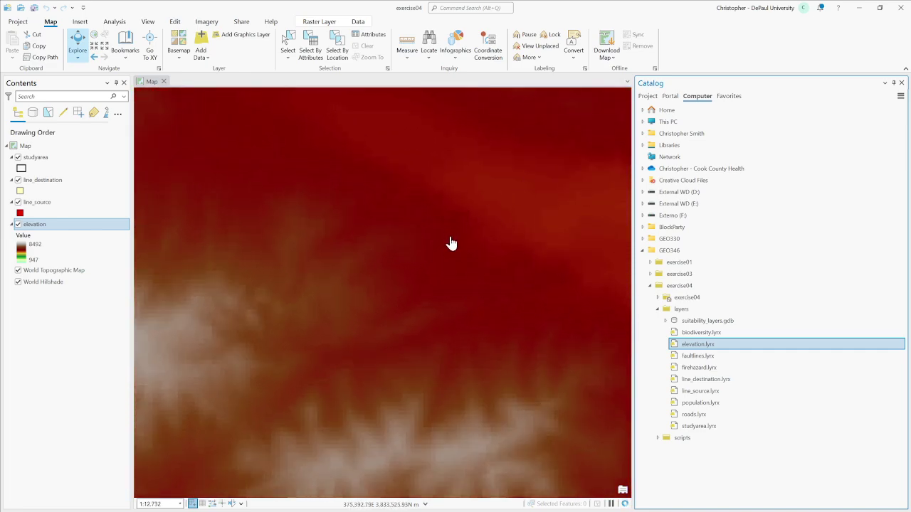
scroll(451, 245, up, 2)
scroll(452, 246, up, 2)
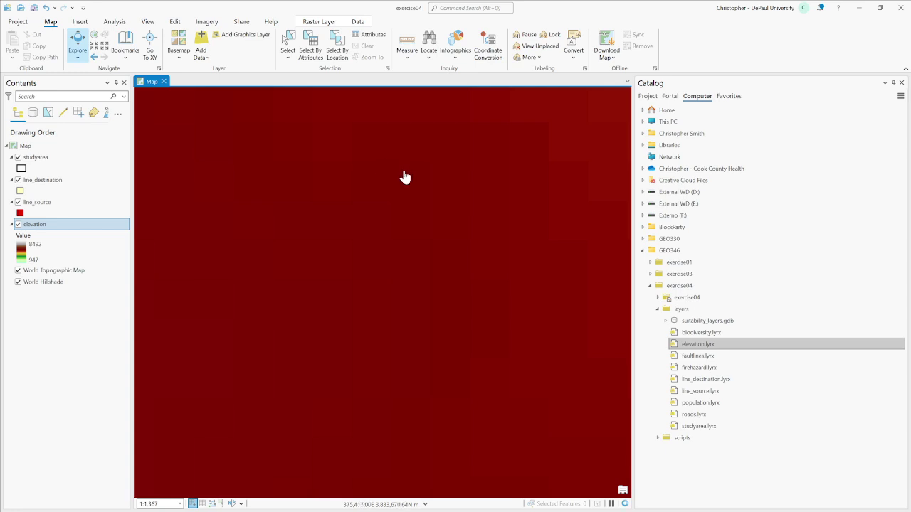
drag(403, 176, 415, 263)
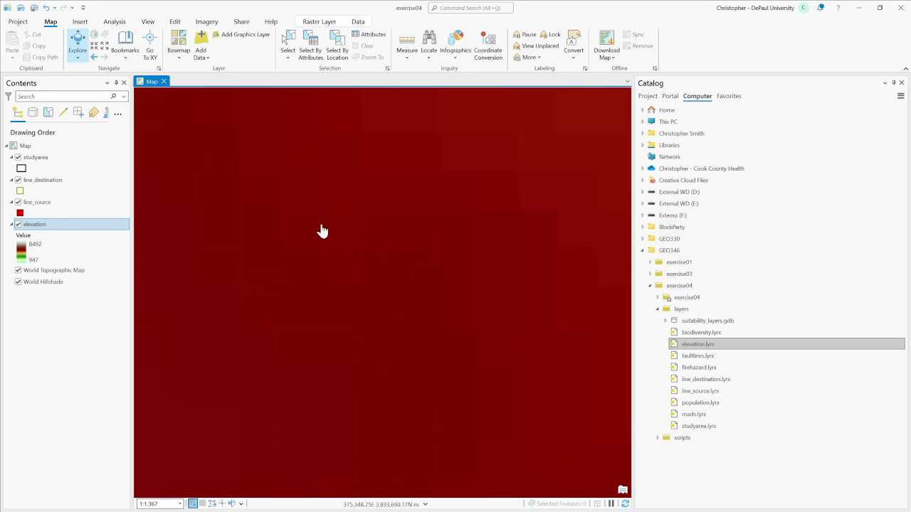
- Measure across a couple of elevation raster cells with the Measure tool
click(407, 43)
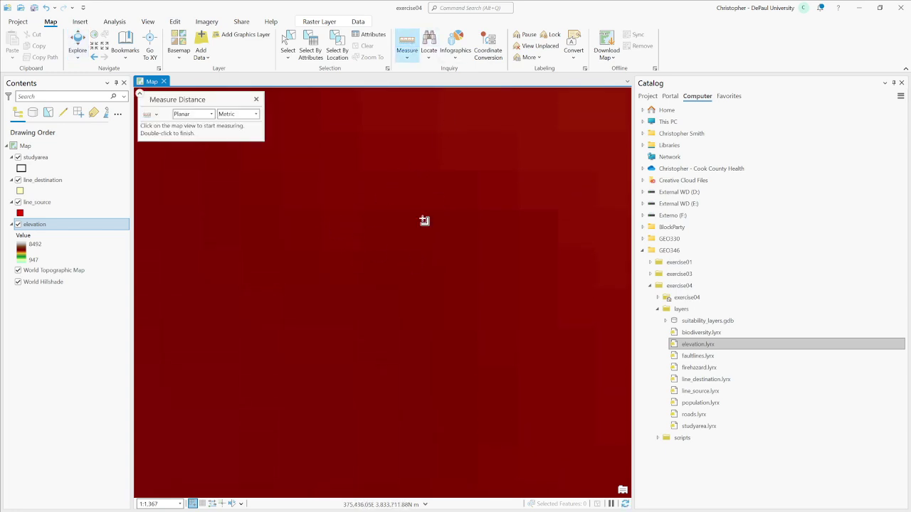
click(323, 229)
double_click(356, 225)
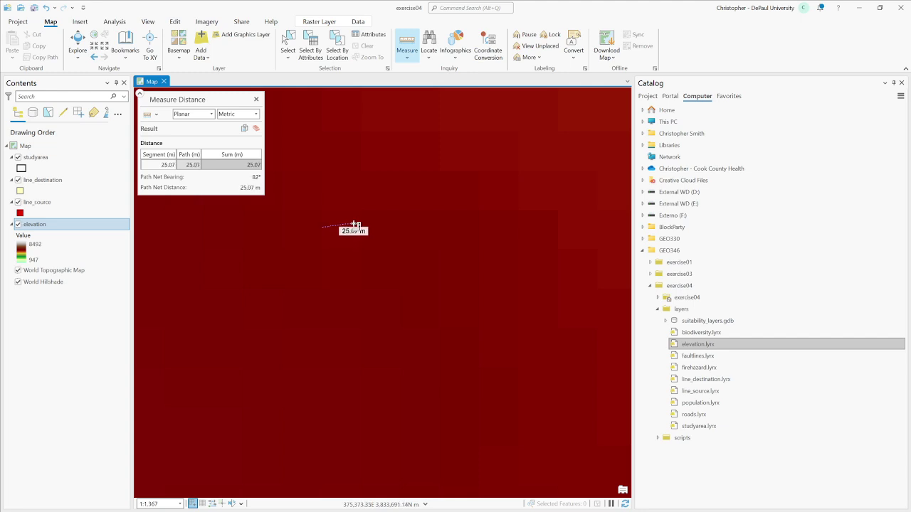
key(Escape)
click(342, 211)
key(Escape)
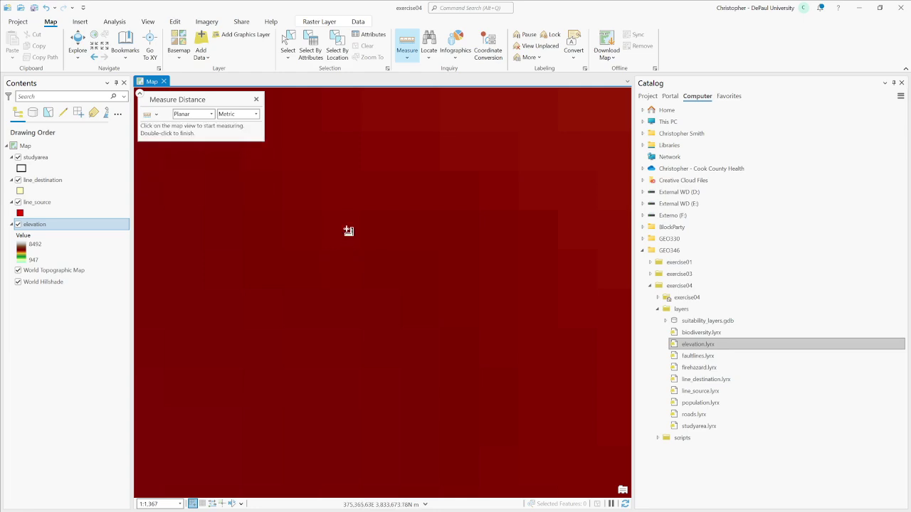
click(257, 99)
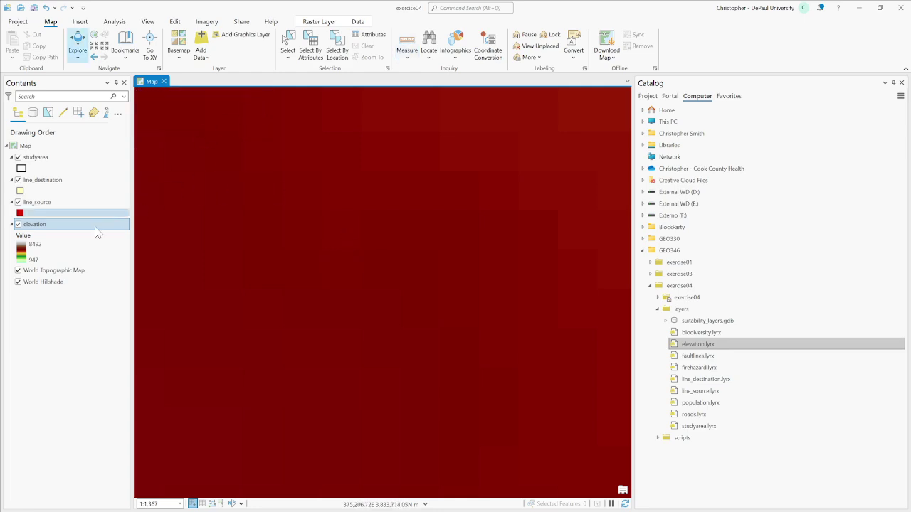
- Confirm the 30 m cell size in elevation's Raster Information, then zoom to the whole layer
right_click(64, 228)
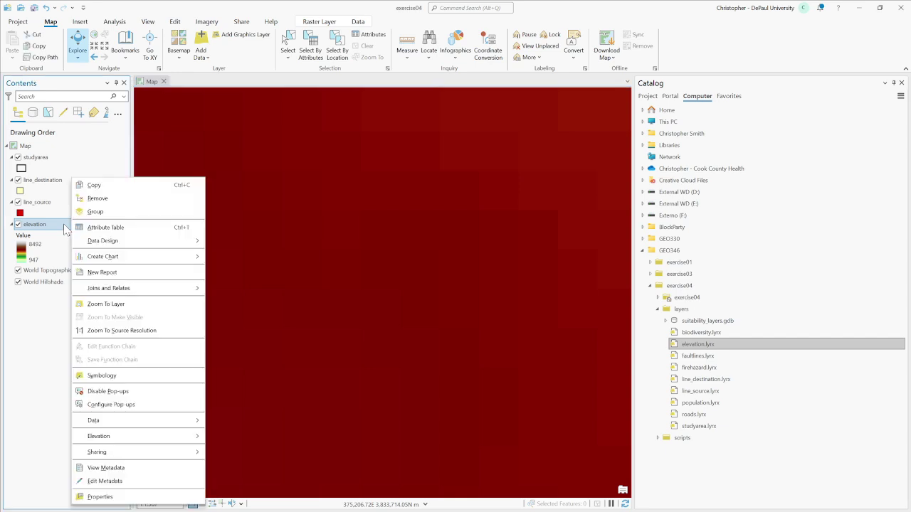
click(143, 494)
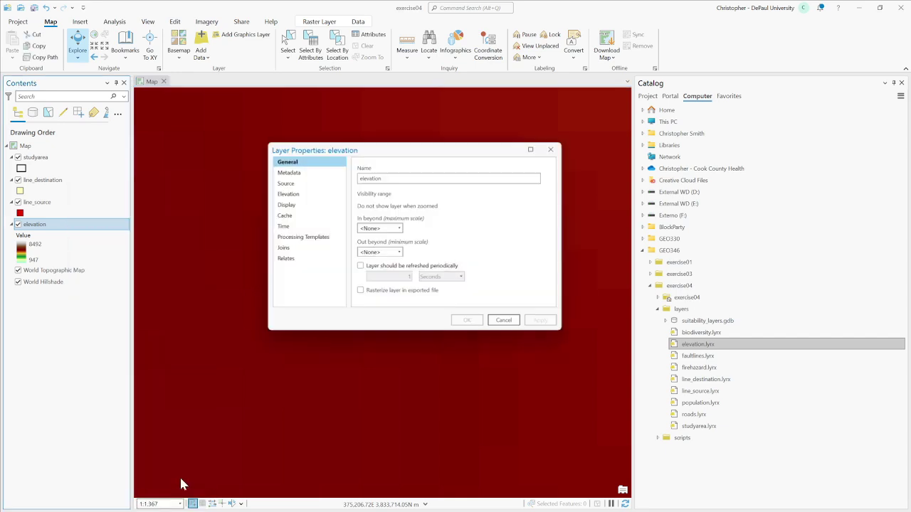
click(299, 184)
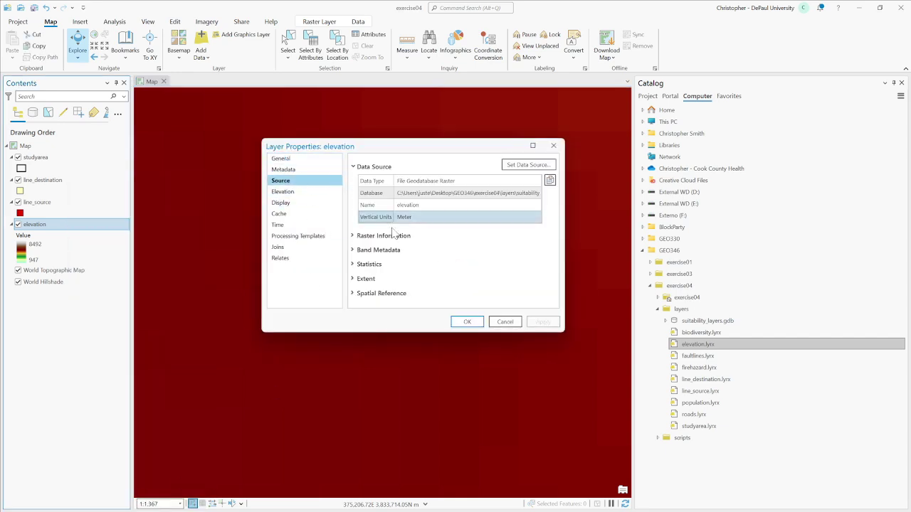
click(354, 236)
scroll(417, 285, down, 2)
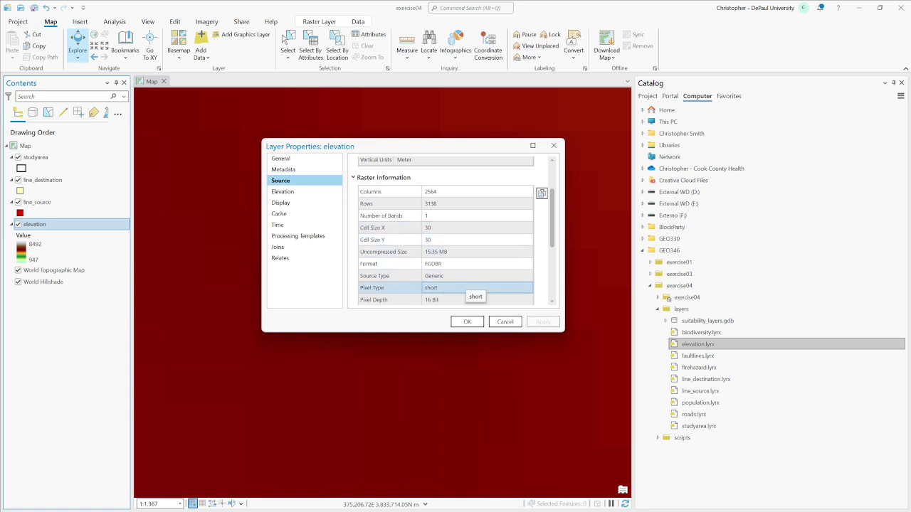
click(467, 322)
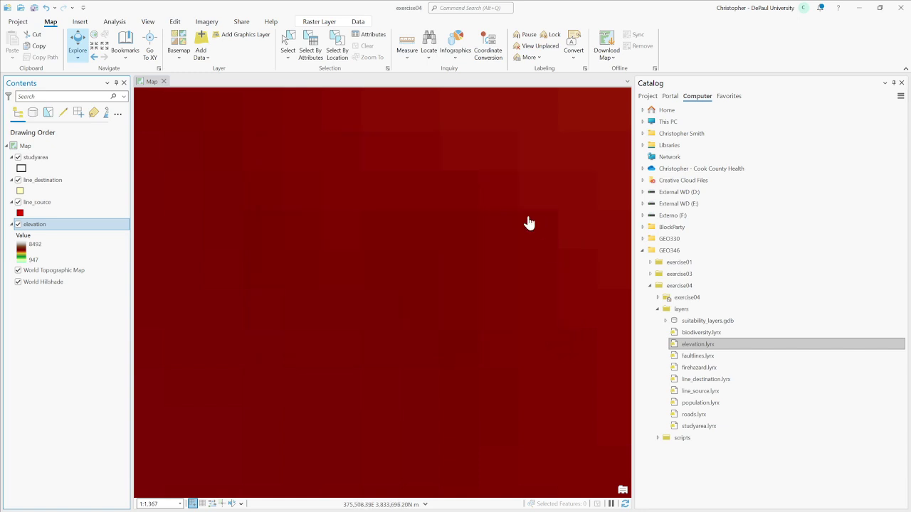
right_click(65, 225)
click(114, 304)
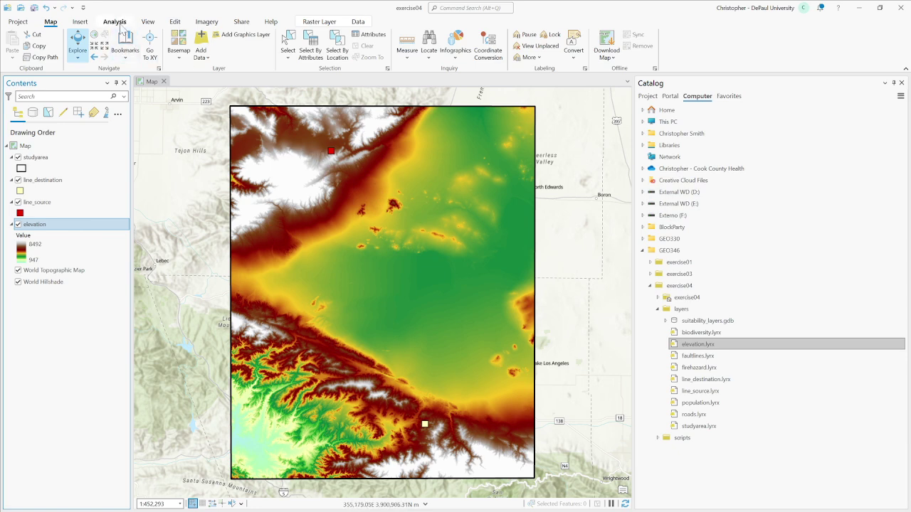
- Search the Geoprocessing tools for 'slope' and open the Spatial Analyst Slope tool
click(114, 22)
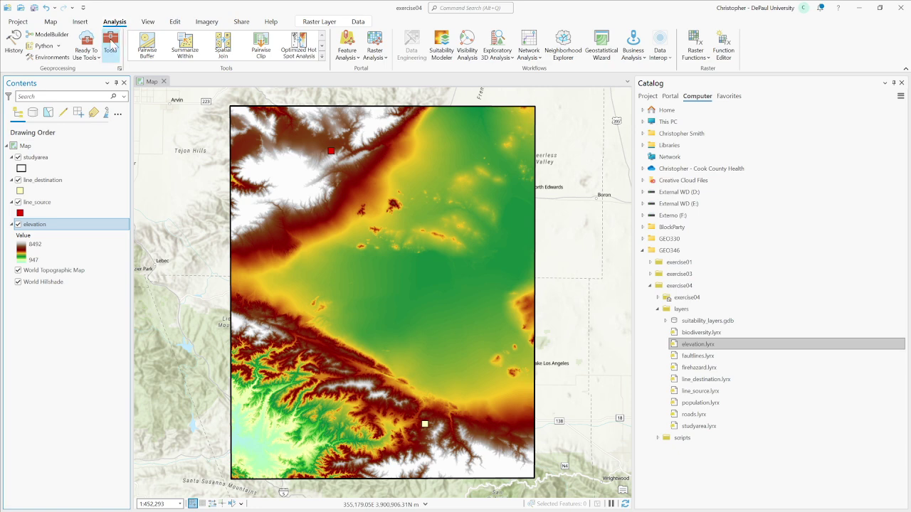
click(110, 46)
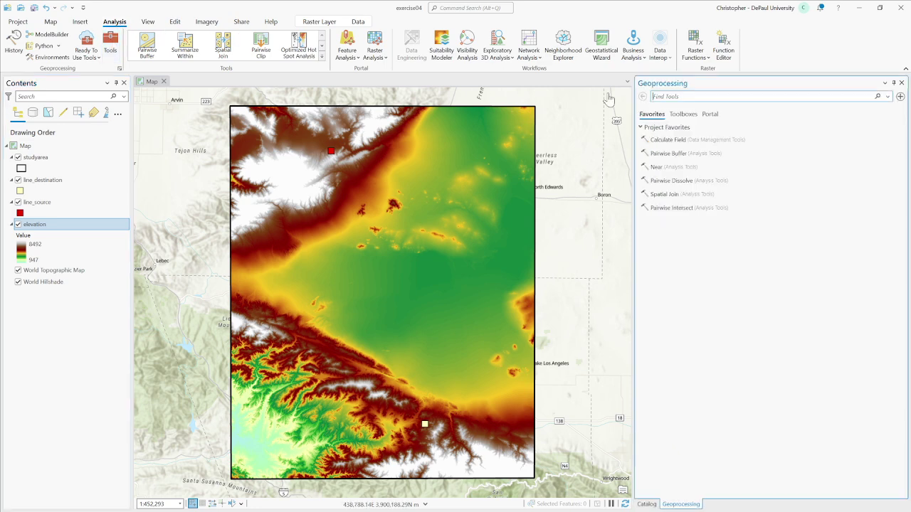
click(758, 97)
text(slope)
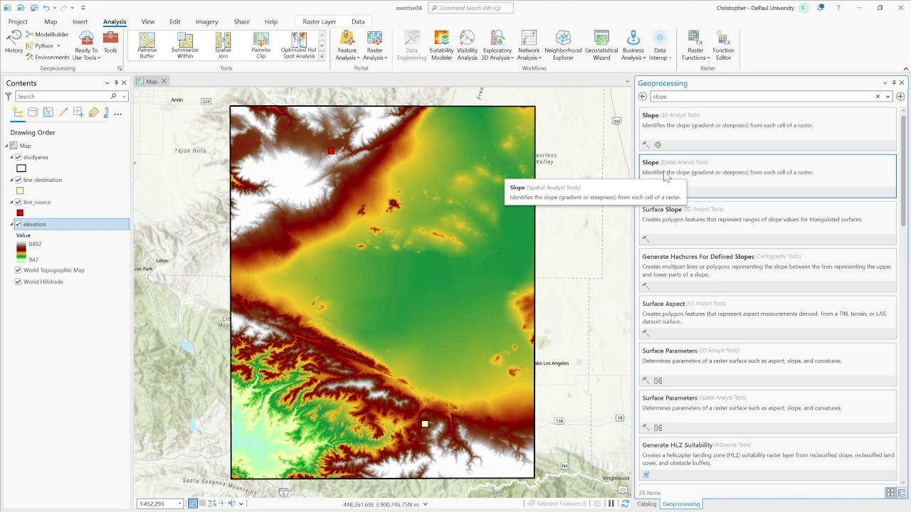
click(665, 177)
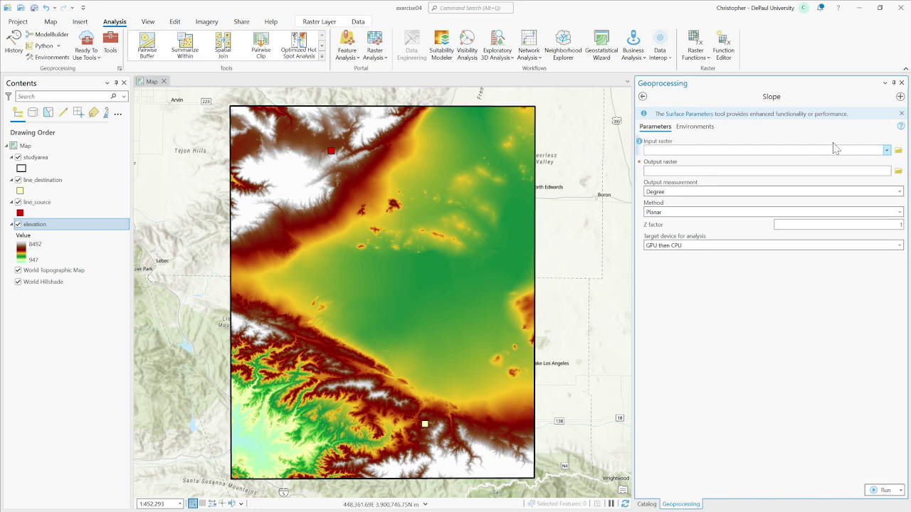
- Set Slope input to elevation, output s1_slope in suitability_layers.gdb, measurement in Degree
click(888, 151)
click(723, 167)
click(899, 171)
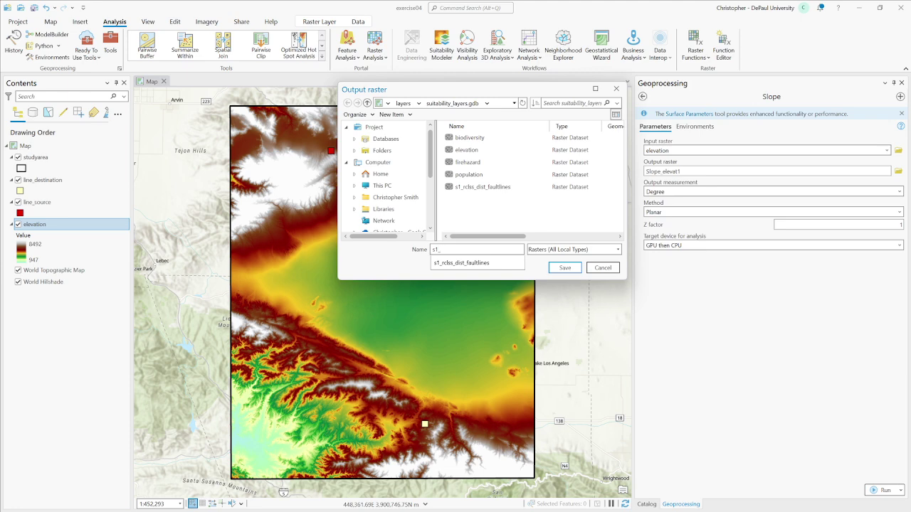
text(e)
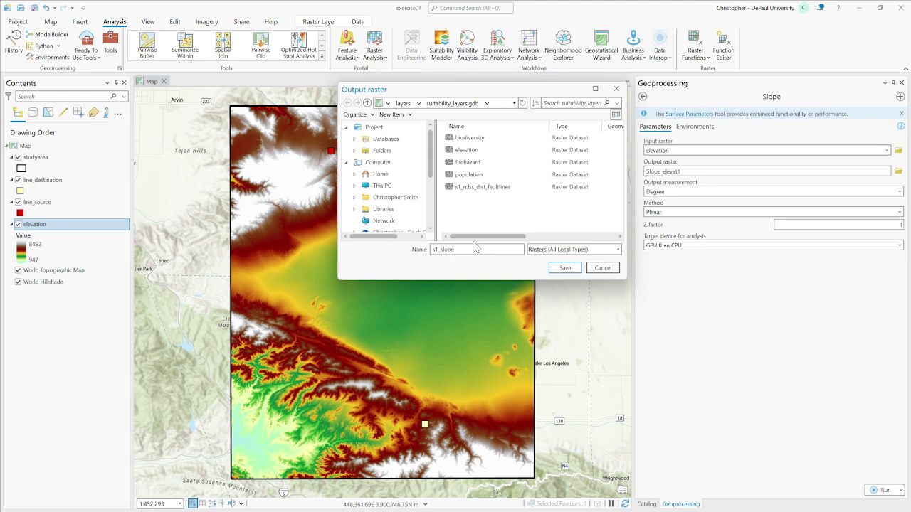
click(565, 268)
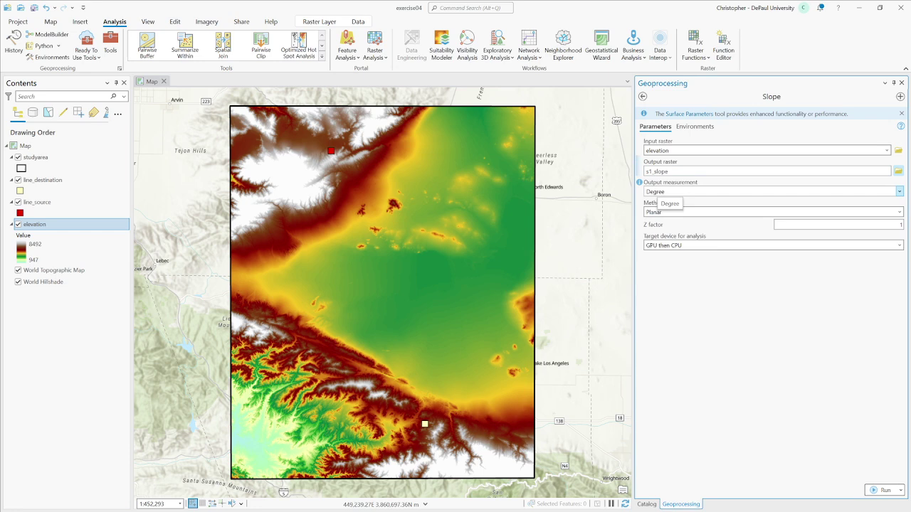
click(900, 191)
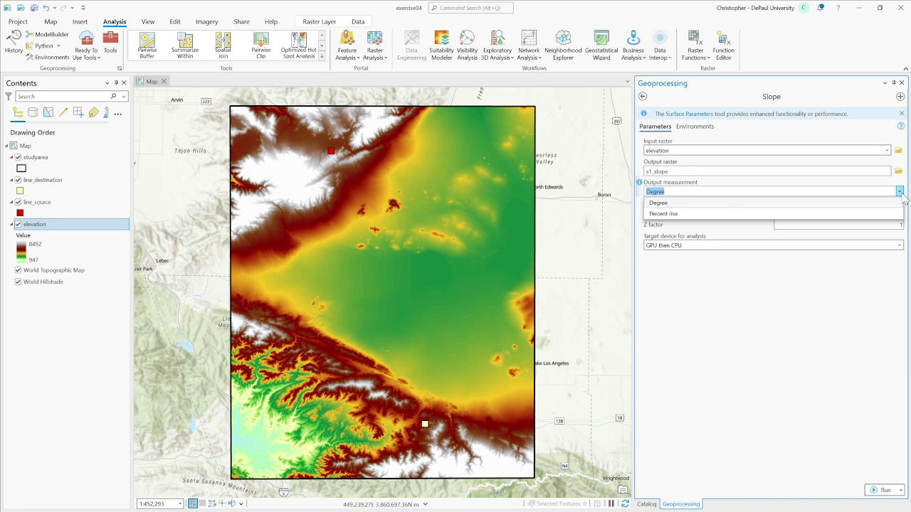
click(674, 203)
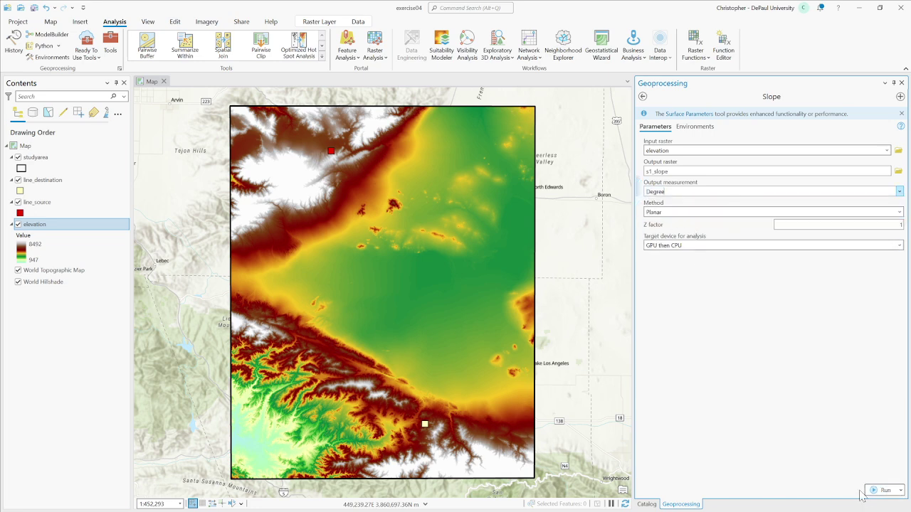
- Run Slope to create s1_slope, zoom in on its terrain detail, and bring up its layer options
click(885, 490)
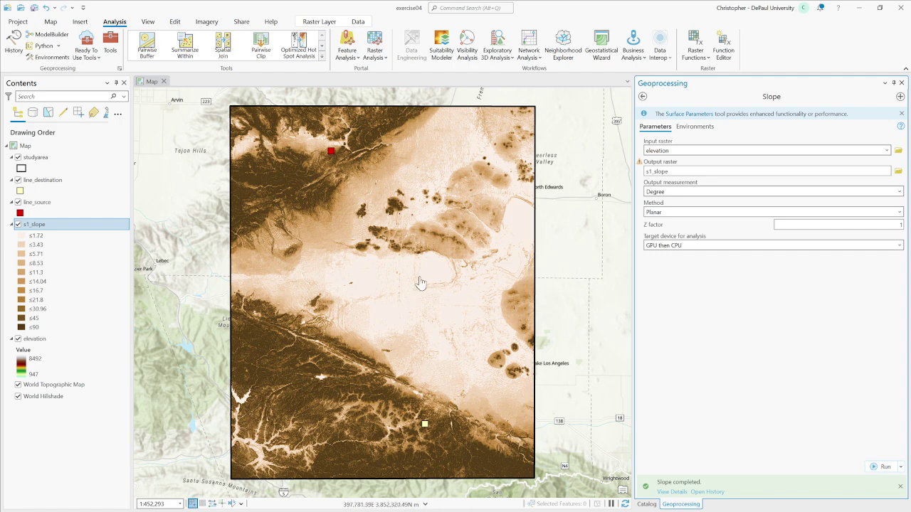
scroll(316, 262, up, 1)
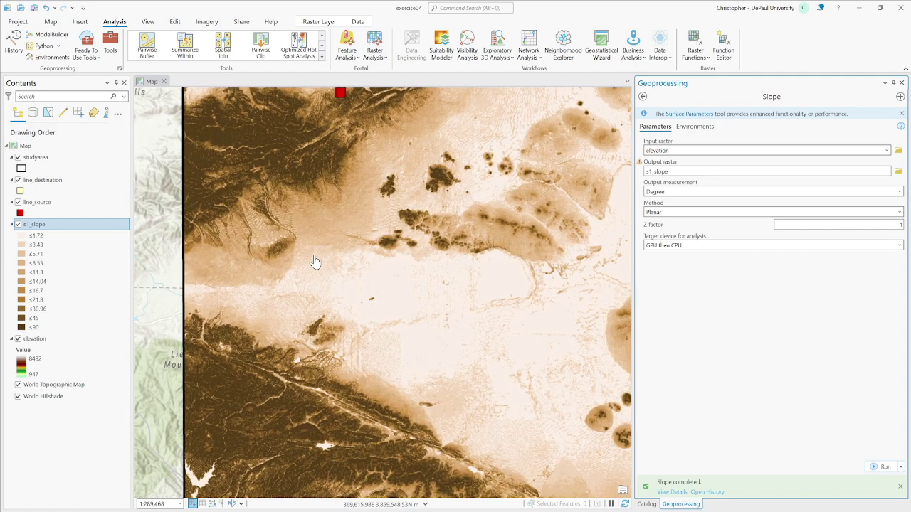
scroll(315, 262, up, 1)
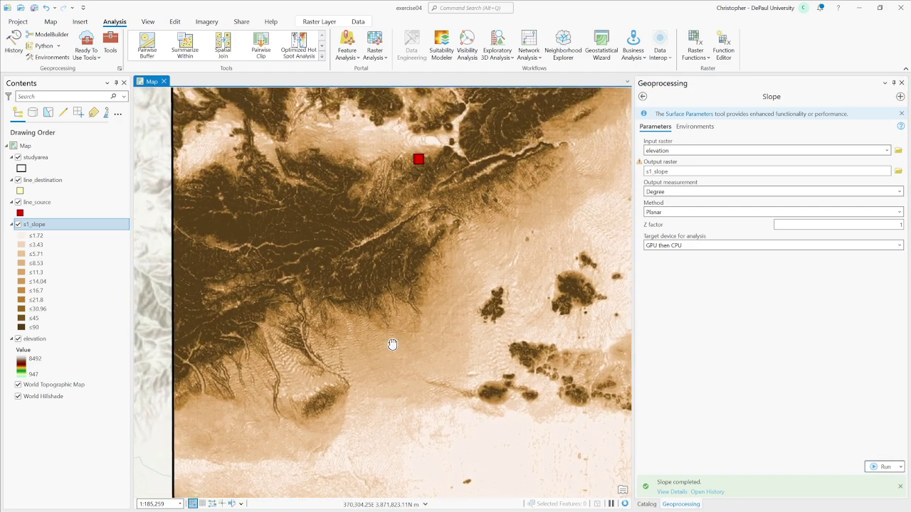
scroll(387, 382, up, 3)
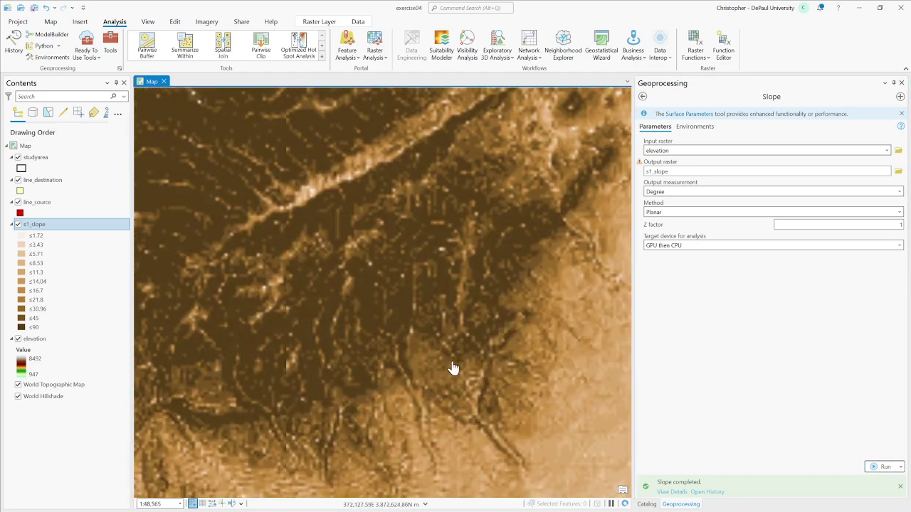
scroll(498, 308, down, 1)
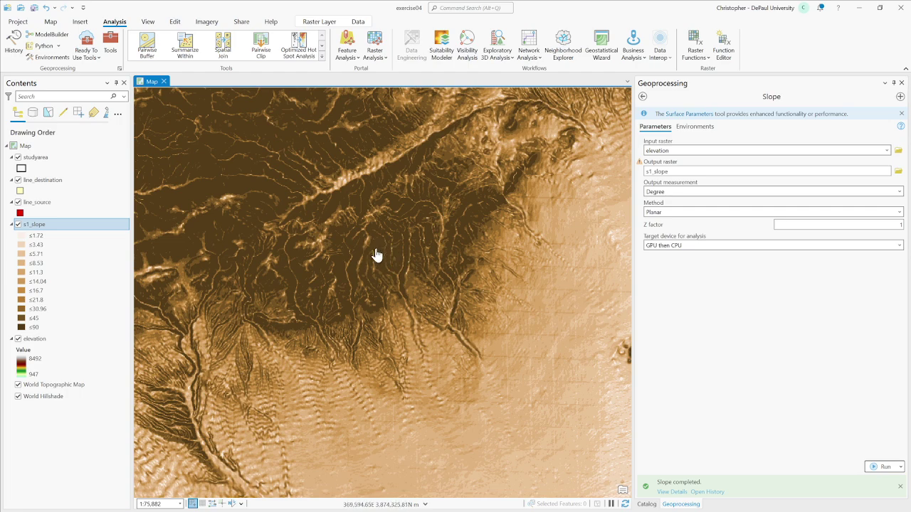
scroll(535, 309, up, 1)
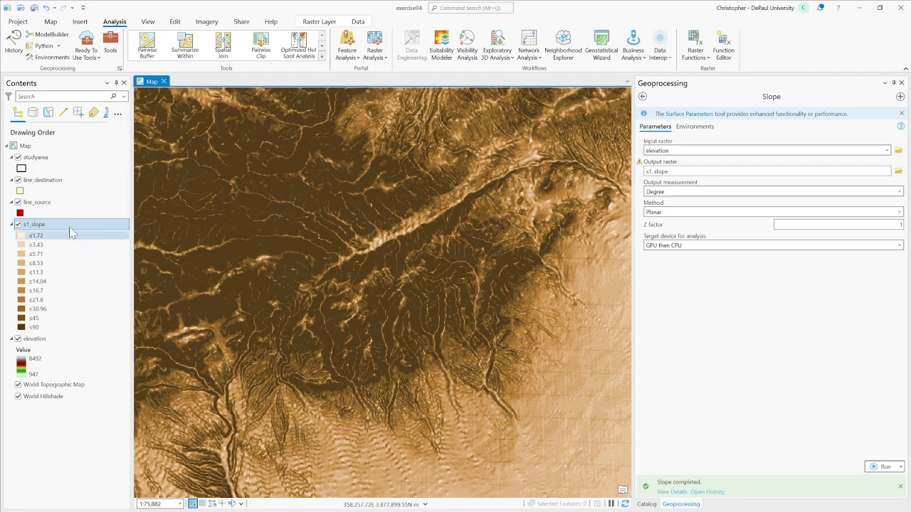
right_click(58, 227)
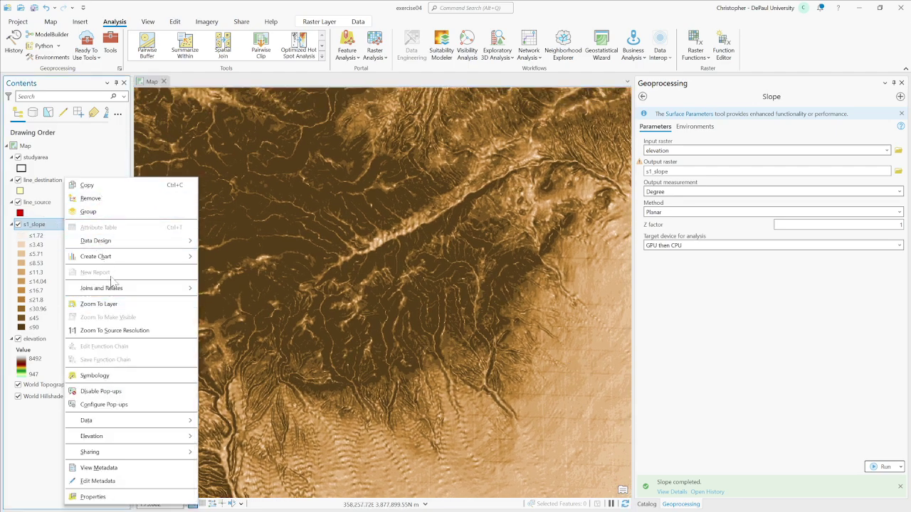
- Zoom the map to the full extent of the s1_slope layer
click(114, 304)
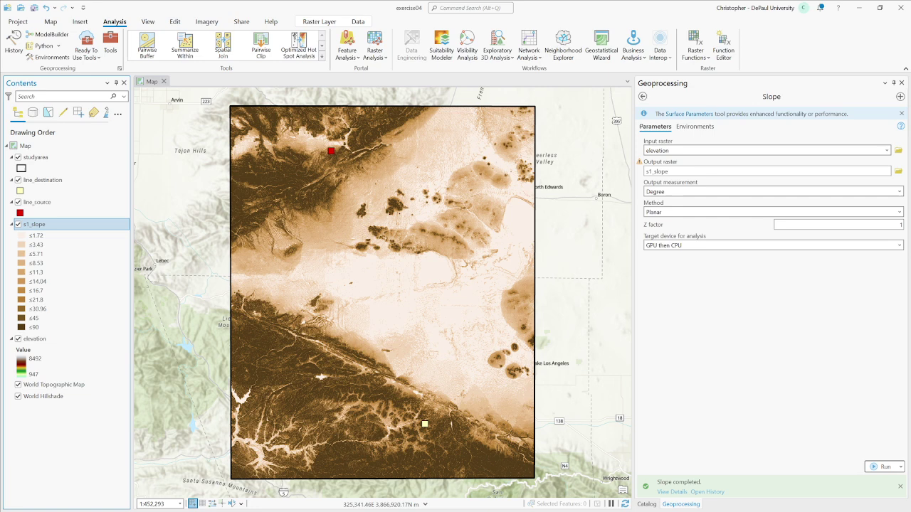
- Open the Spatial Analyst Reclassify tool with s1_slope as the input raster
click(642, 97)
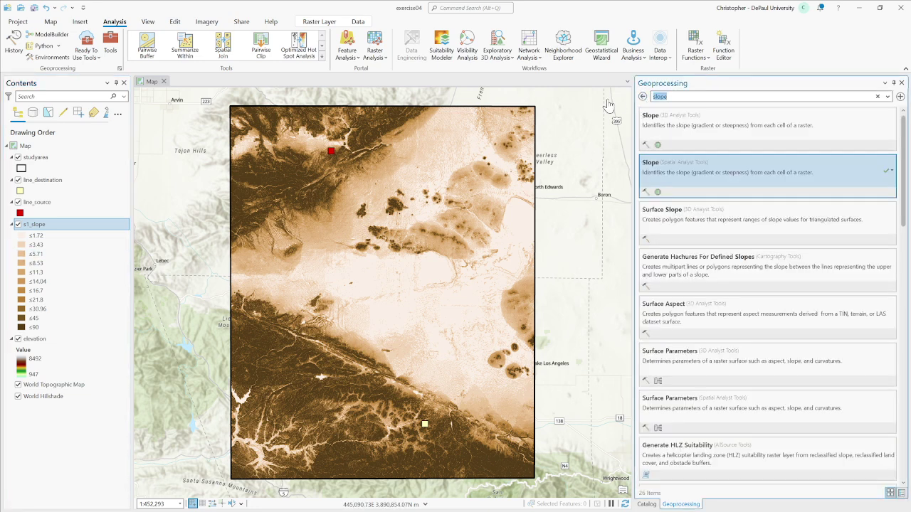
text(reclassify)
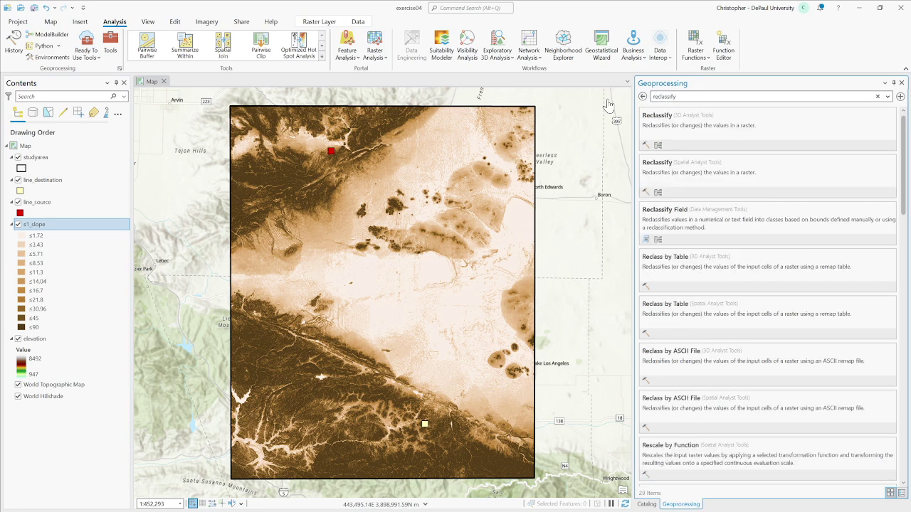
click(663, 169)
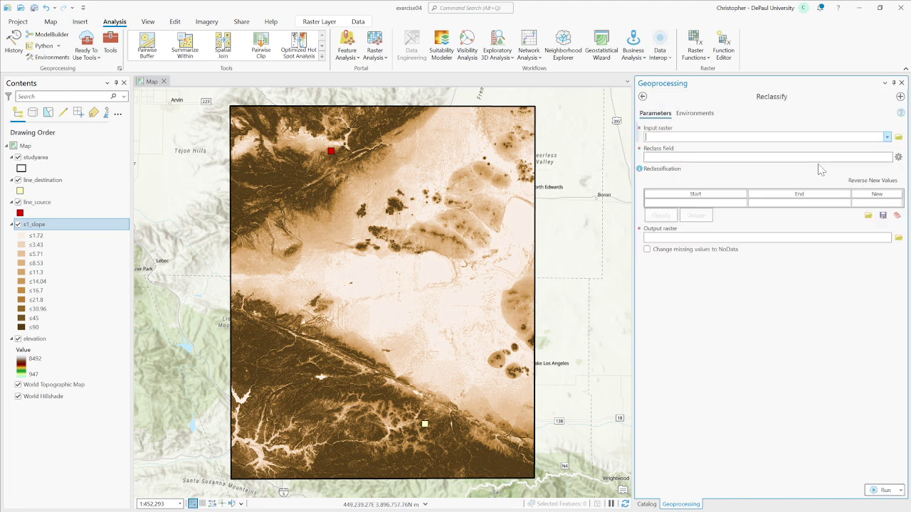
click(887, 137)
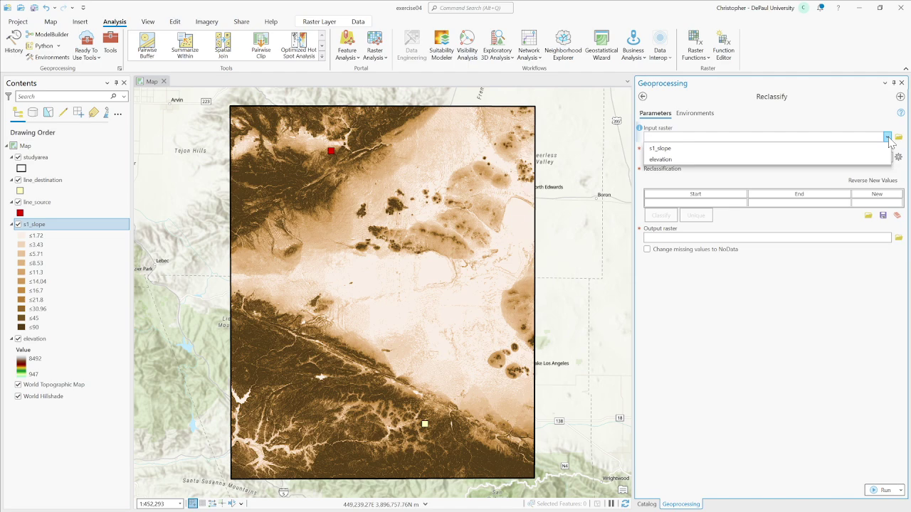
click(828, 148)
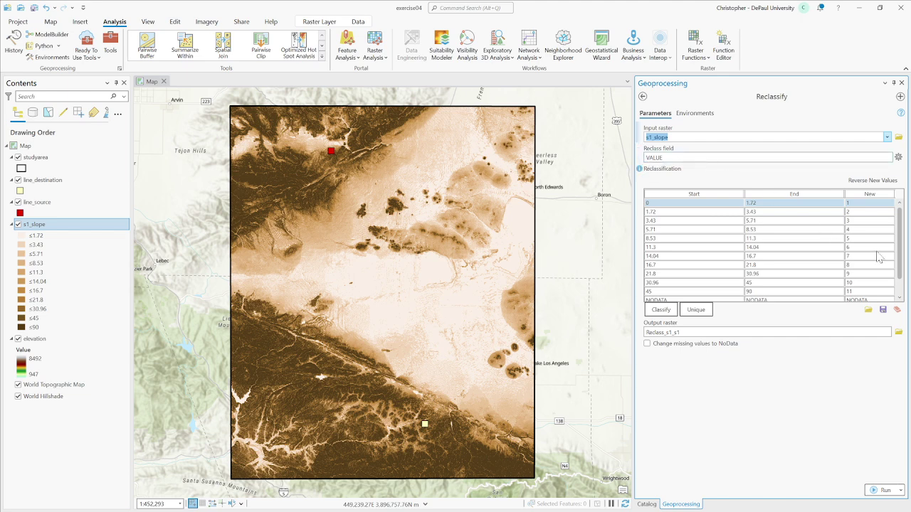
- Classify the reclass ranges by Quantile into 10 classes
click(661, 310)
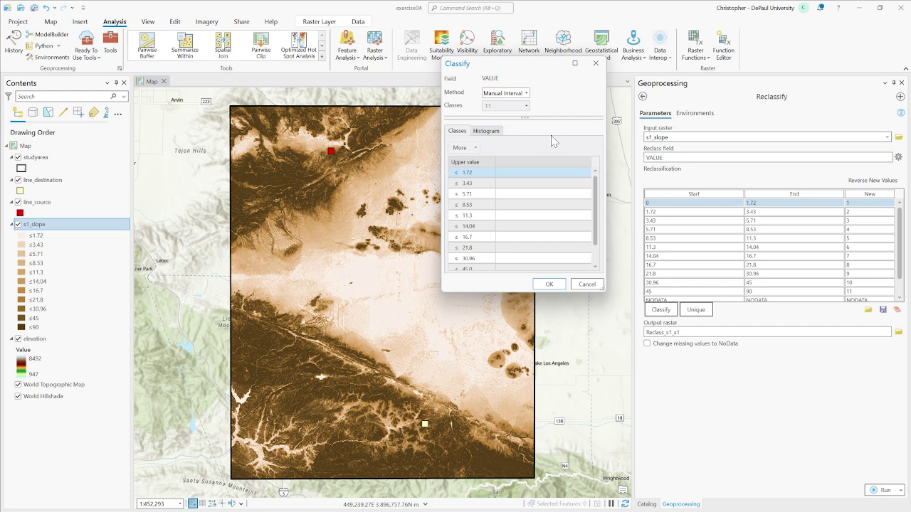
click(527, 94)
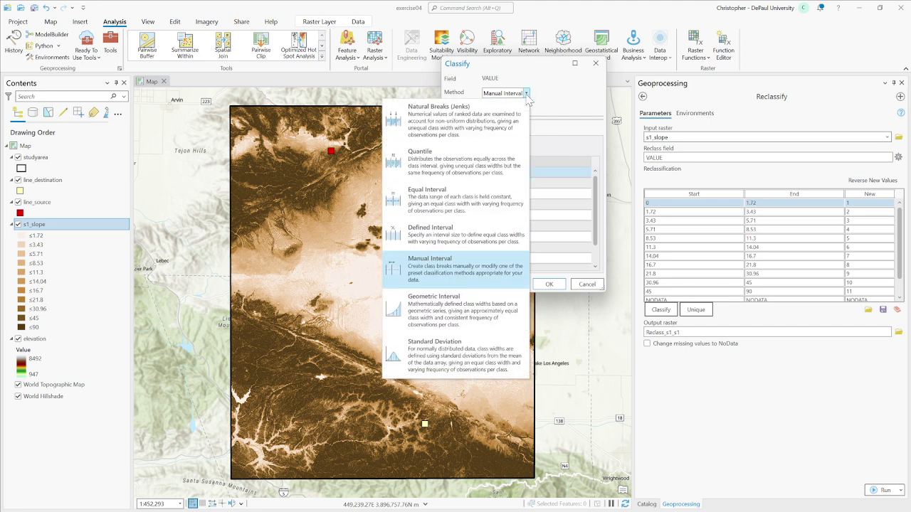
click(466, 165)
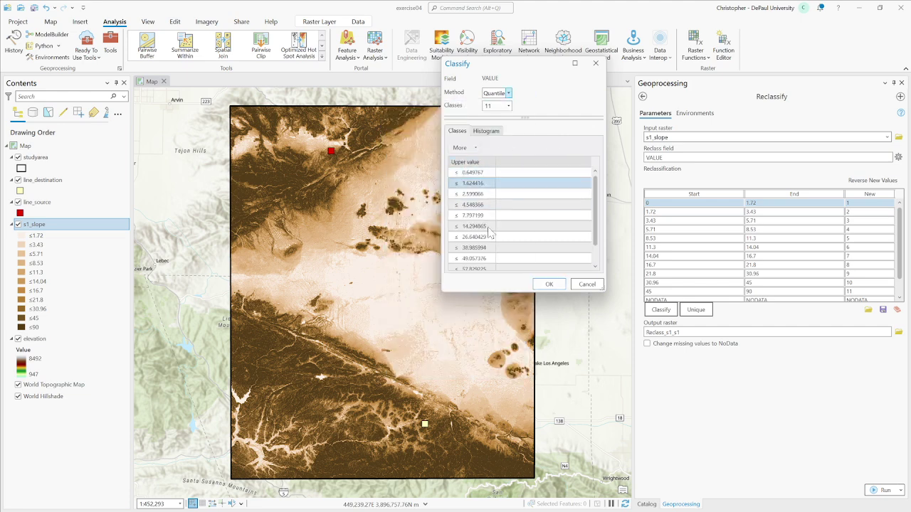
click(509, 107)
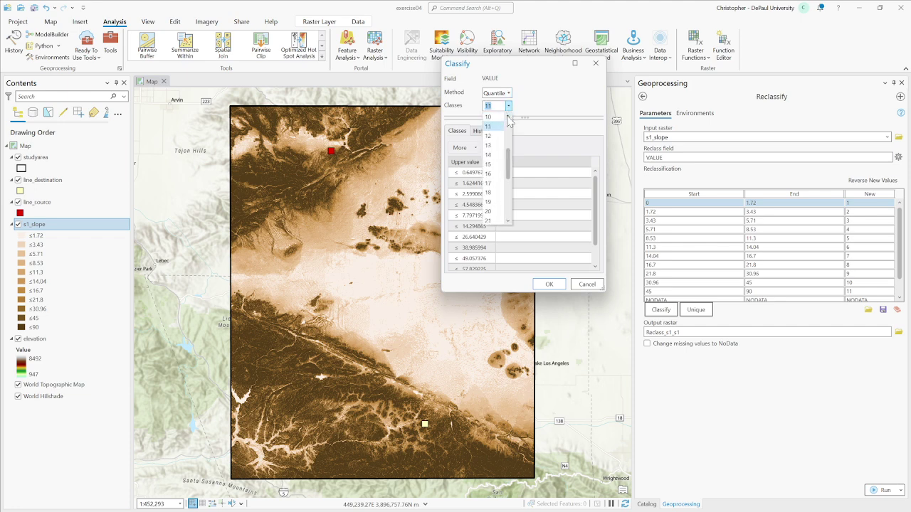
click(498, 117)
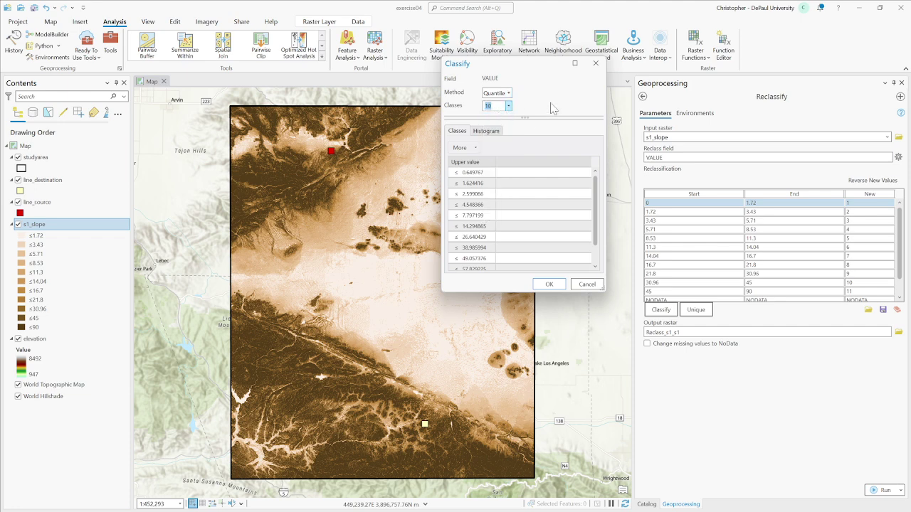
click(552, 287)
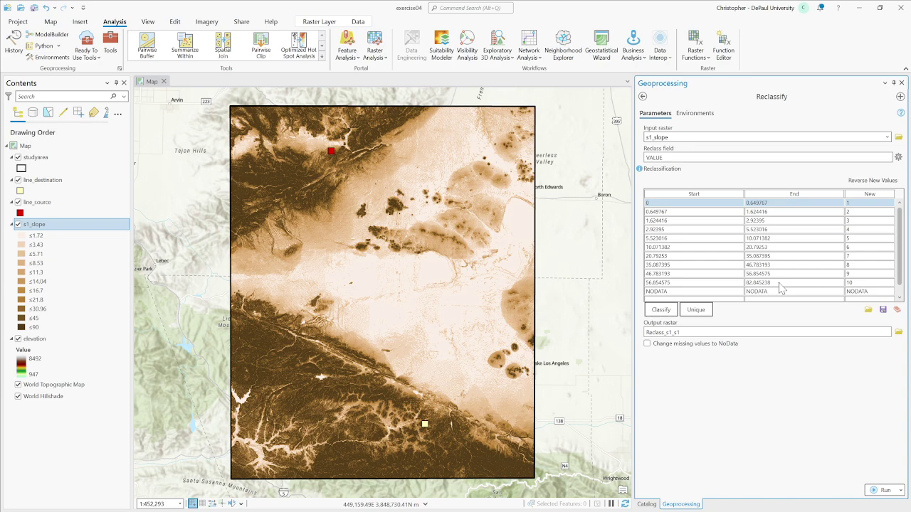
- Change the last class's upper bound from 82.845238 to 90
click(778, 283)
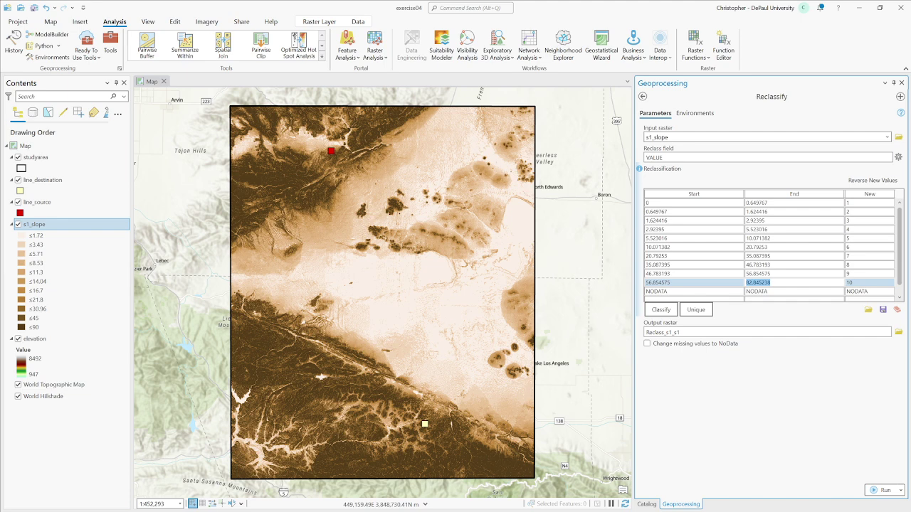
text(90)
key(Return)
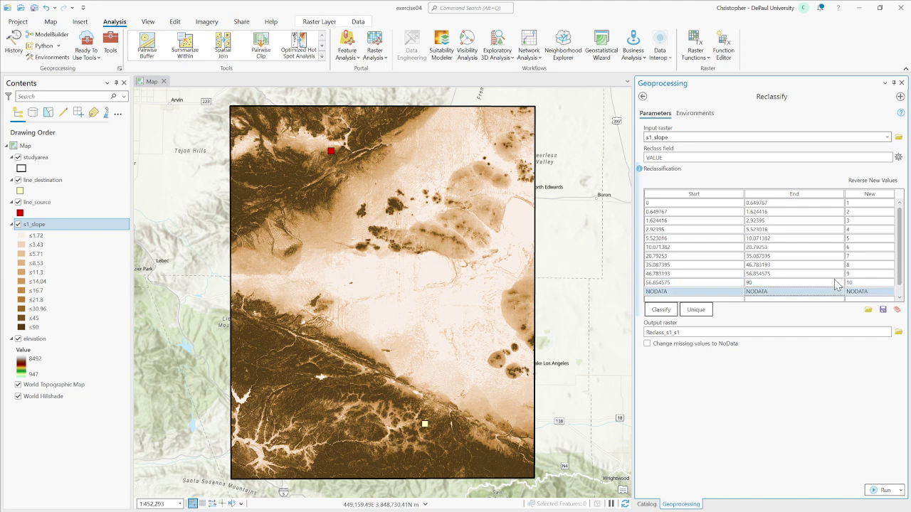
click(763, 284)
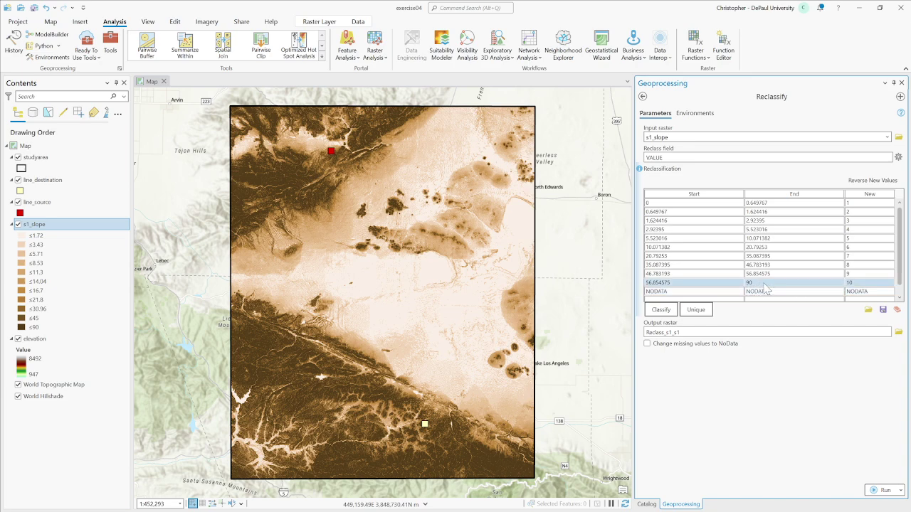
click(781, 284)
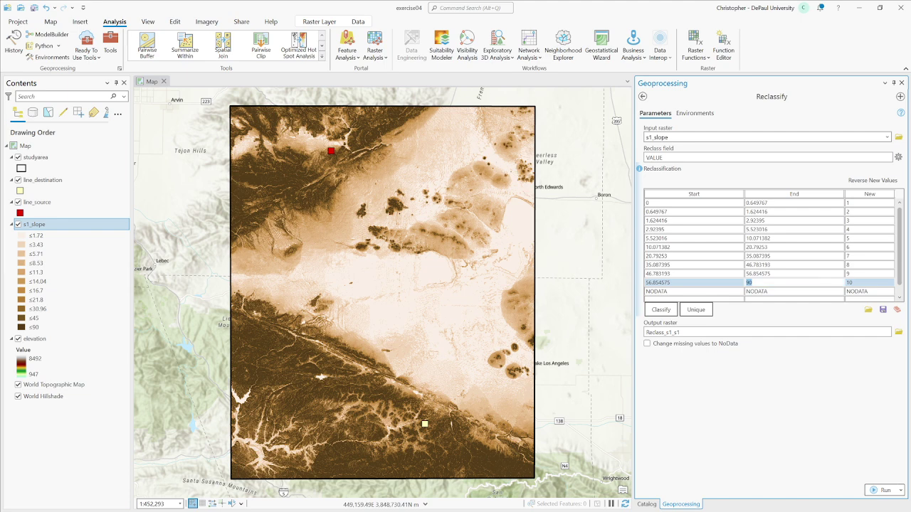
drag(760, 284, 740, 286)
key(Down)
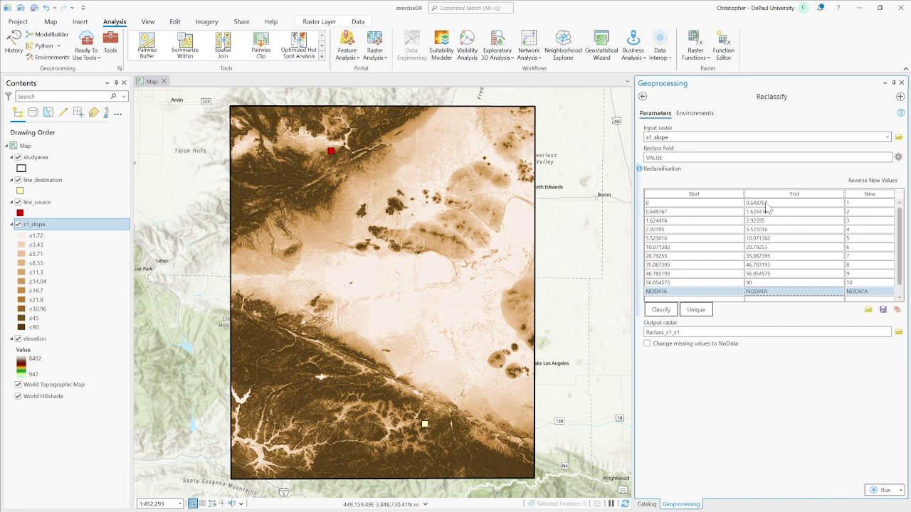
- Save the reclassified output as s1_rclss_slope in suitability_layers.gdb and run Reclassify
click(877, 491)
click(899, 334)
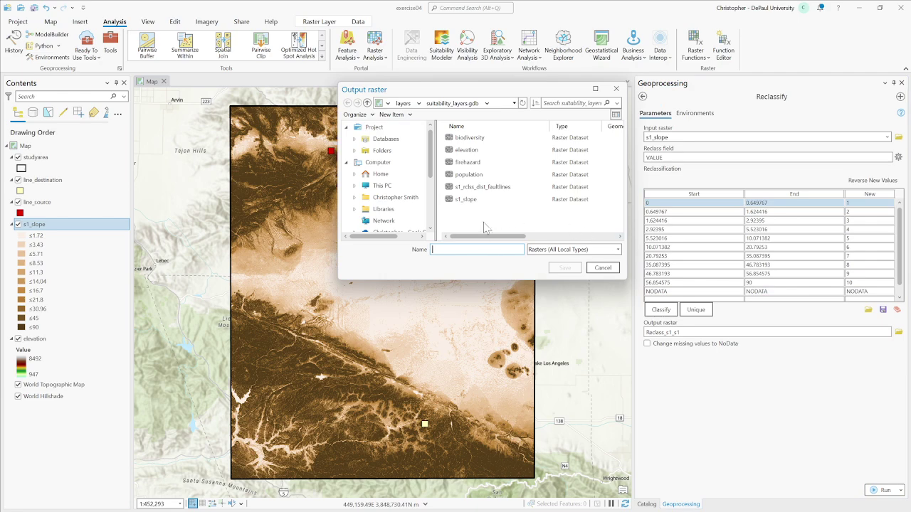
click(470, 202)
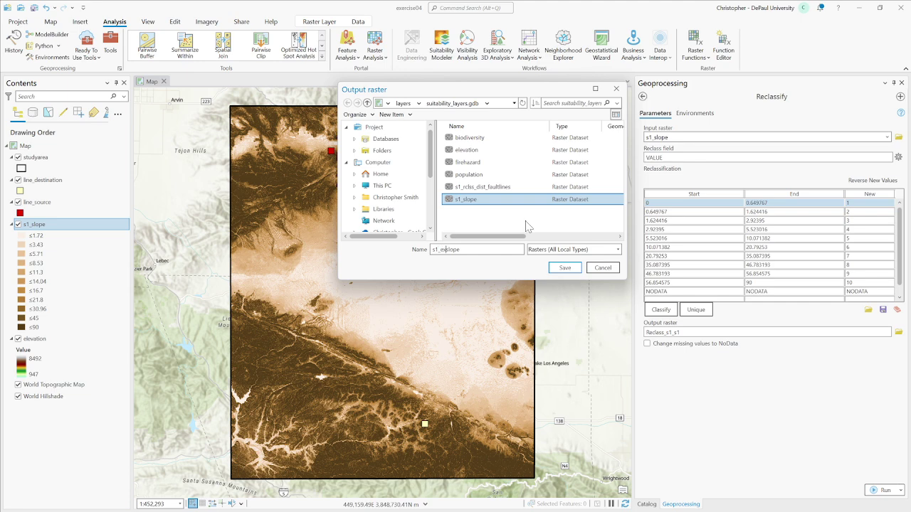
key(BackSpace)
key(BackSpace)
key(BackSpace)
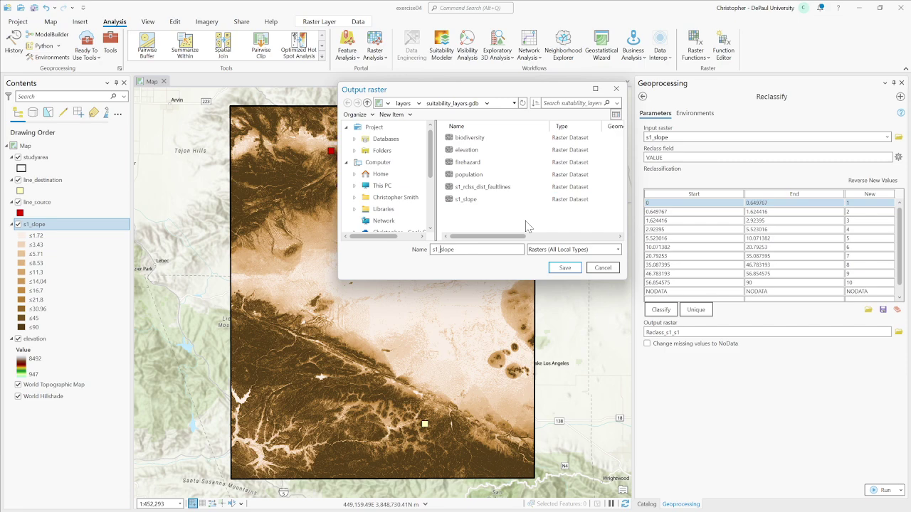
text(rclss_)
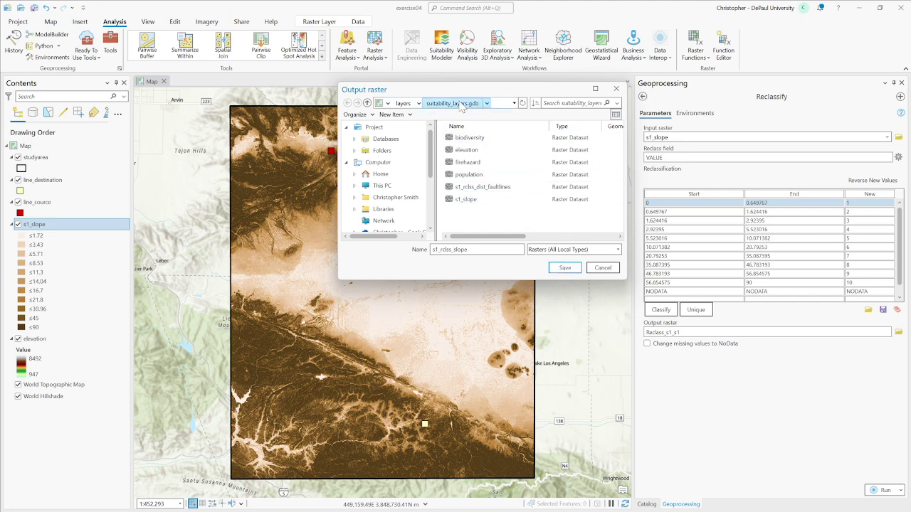
click(565, 270)
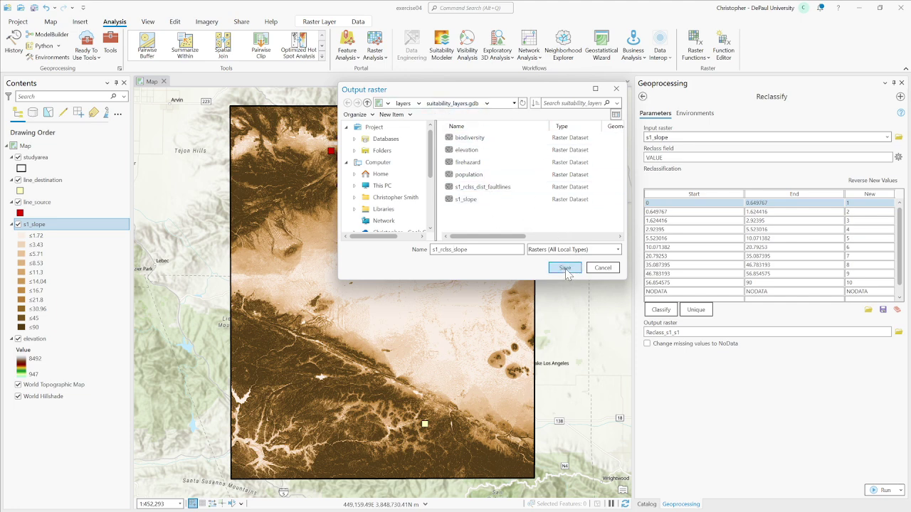
click(881, 490)
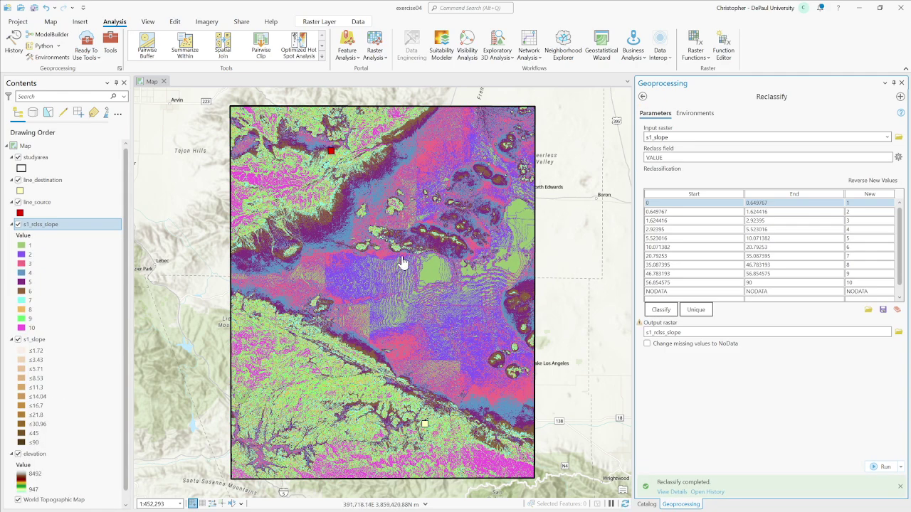
- Apply the light-to-dark red colour scheme to s1_rclss_slope's values 1–10 in Symbology
right_click(63, 228)
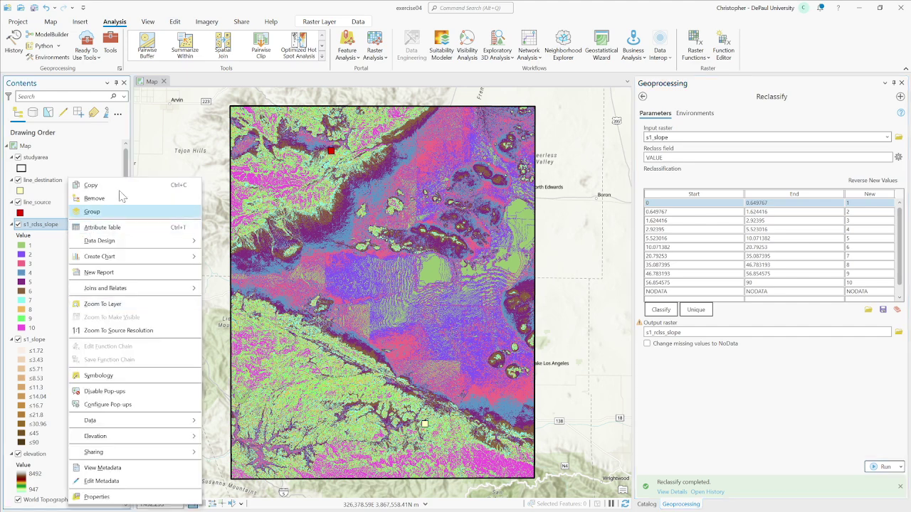
click(313, 23)
double_click(317, 23)
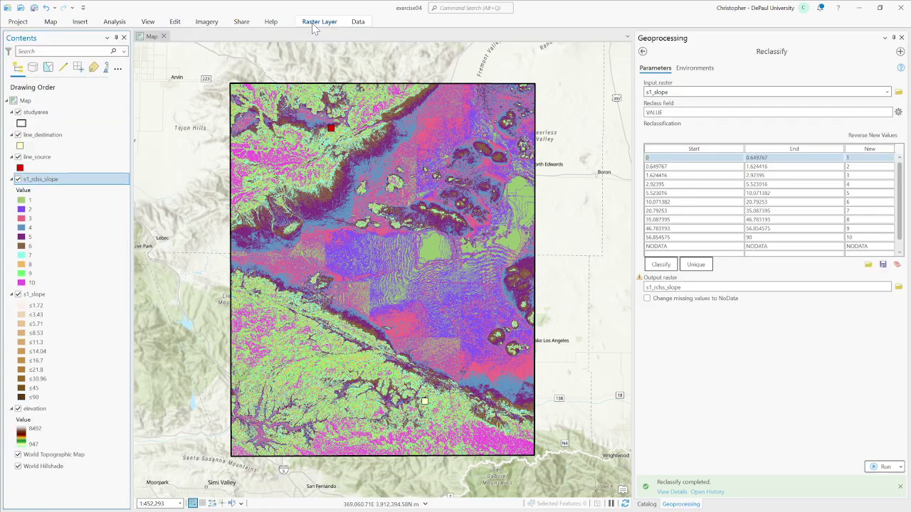
click(319, 25)
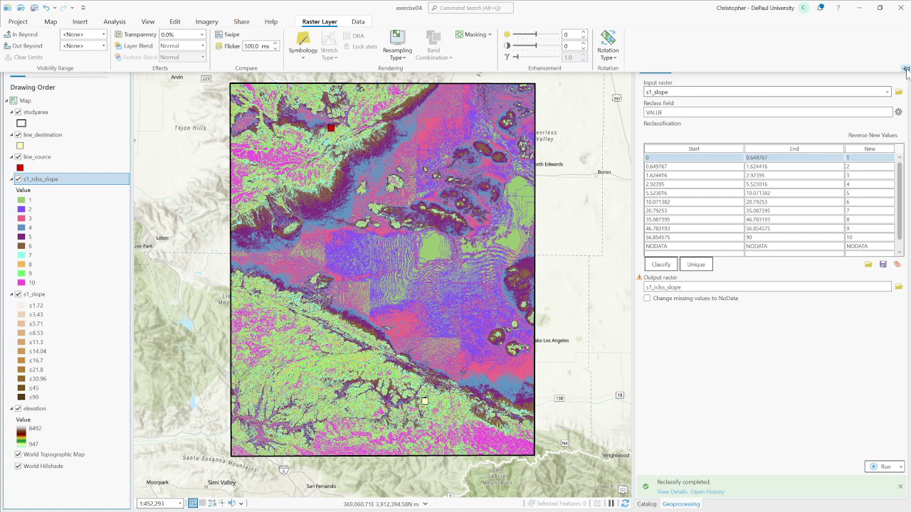
click(906, 69)
click(303, 46)
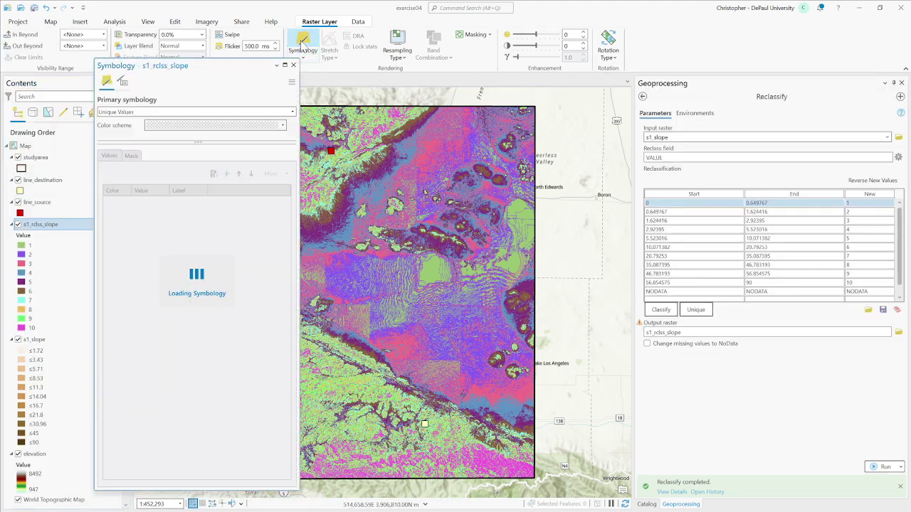
click(234, 139)
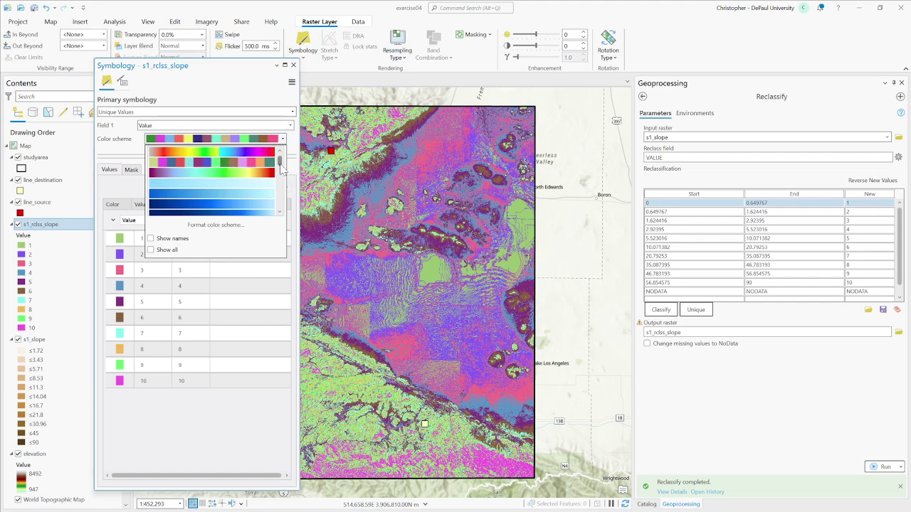
drag(282, 163, 282, 201)
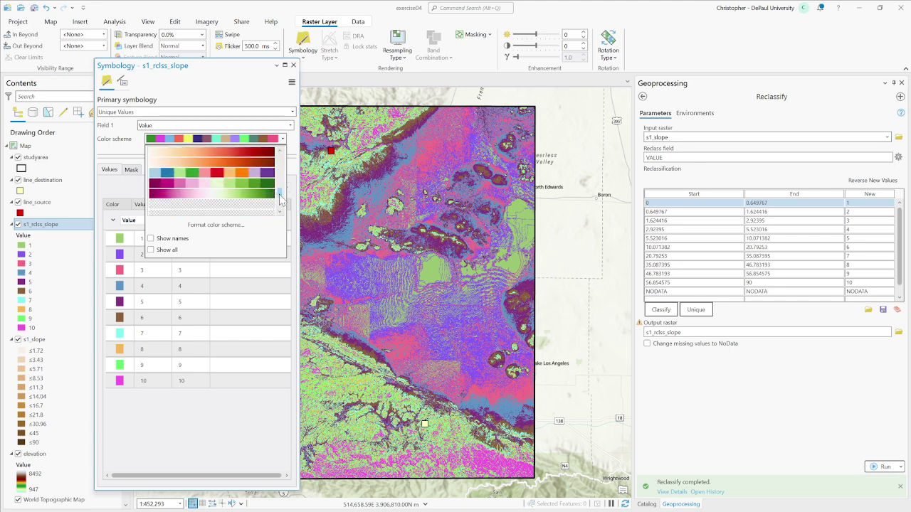
click(240, 161)
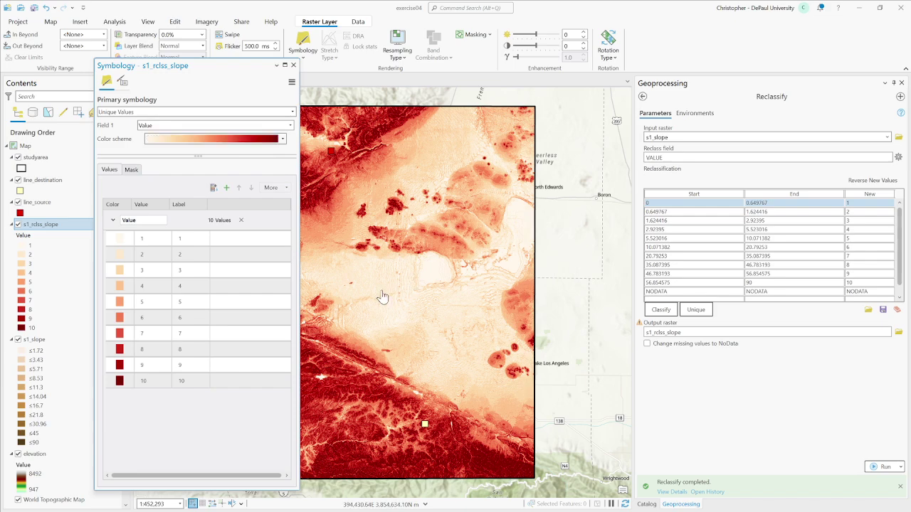
click(293, 65)
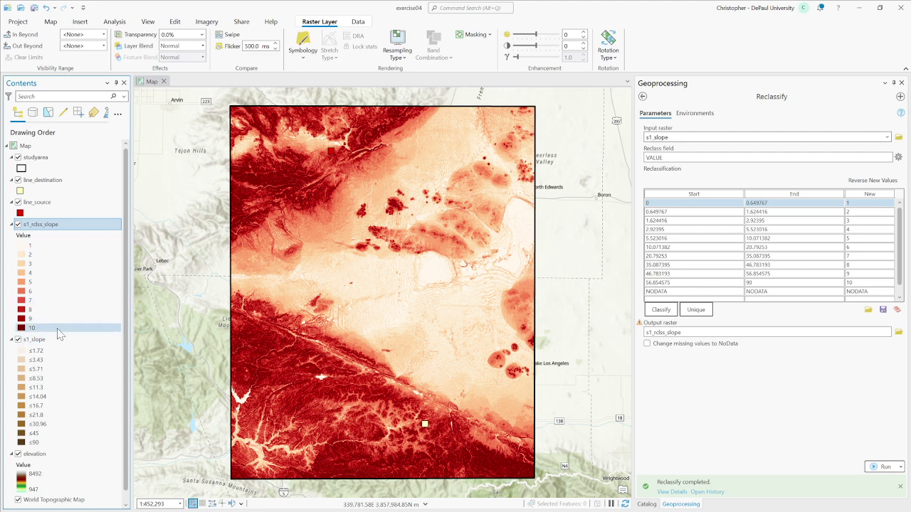
- Collapse the s1_rclss_slope and s1_slope legends and hide the s1_slope and elevation layers
click(11, 224)
click(12, 237)
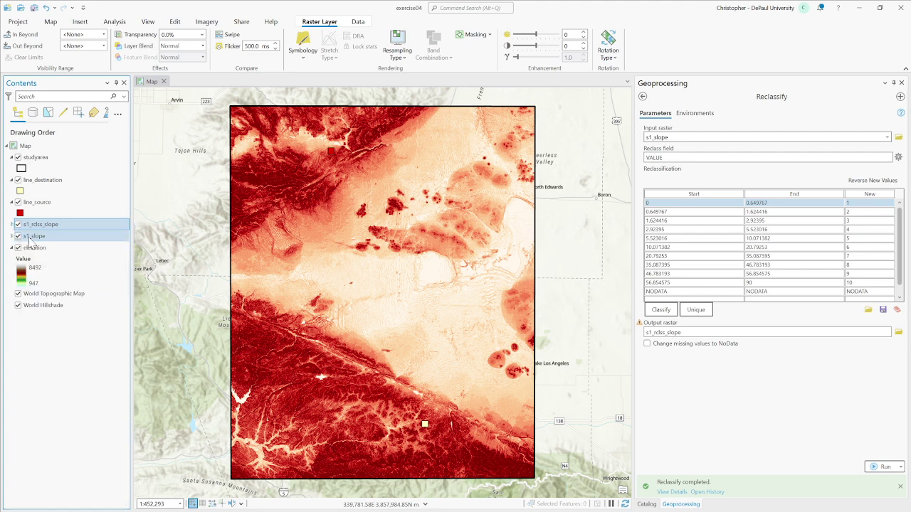
click(18, 236)
click(18, 247)
click(37, 226)
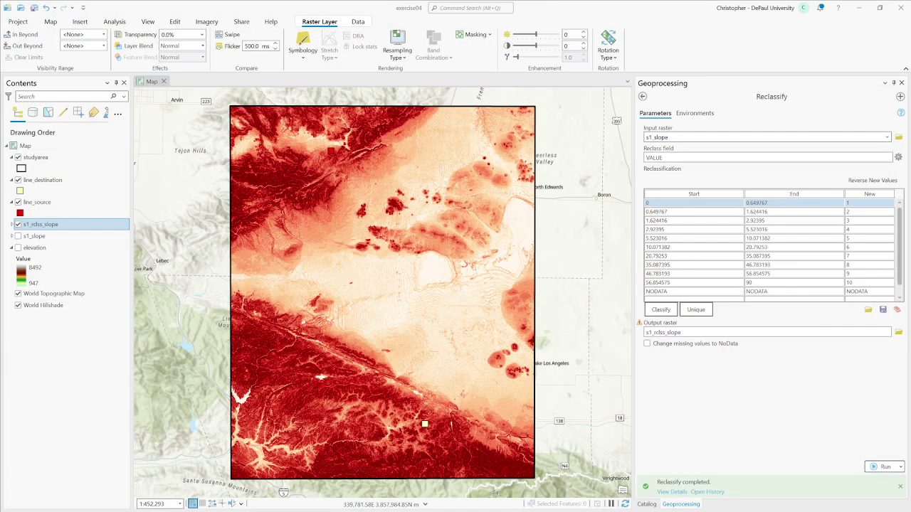
- Add roads.lyrx to the map below line_source and hide the s1_rclss_slope layer
click(647, 504)
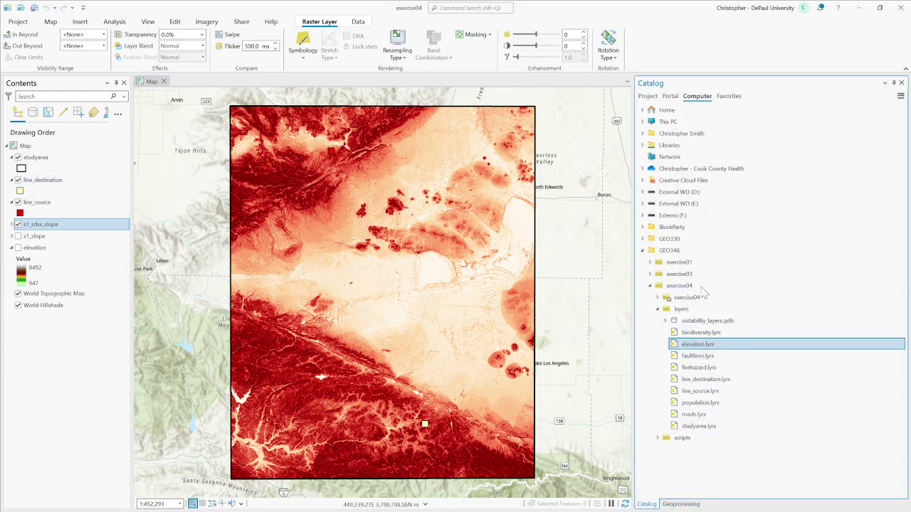
right_click(713, 418)
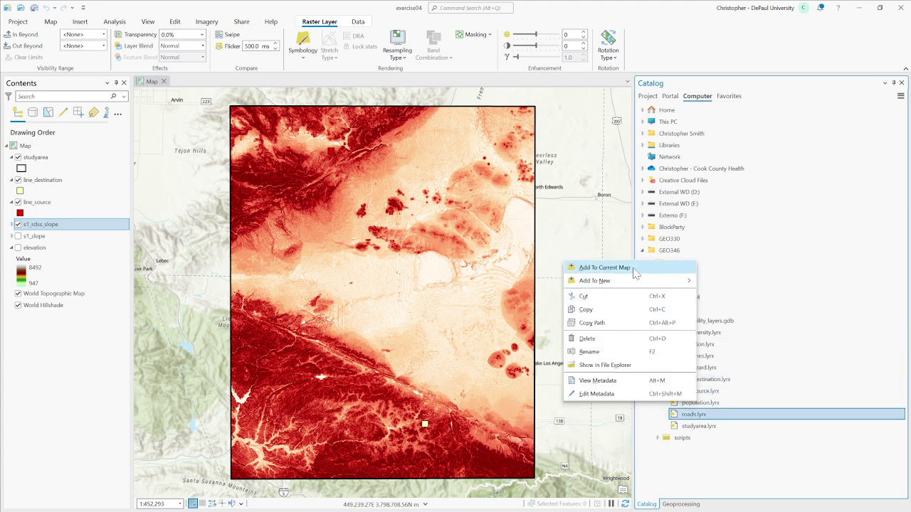
click(630, 268)
click(64, 159)
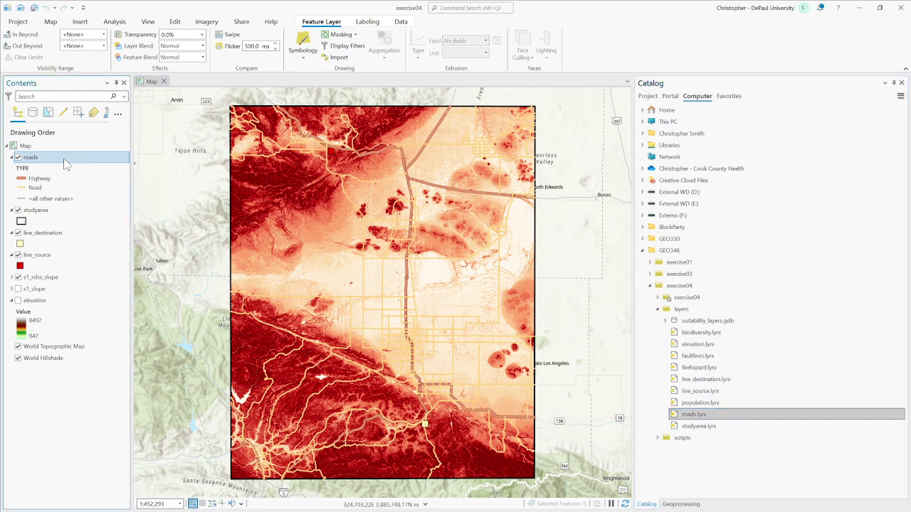
drag(60, 294, 63, 272)
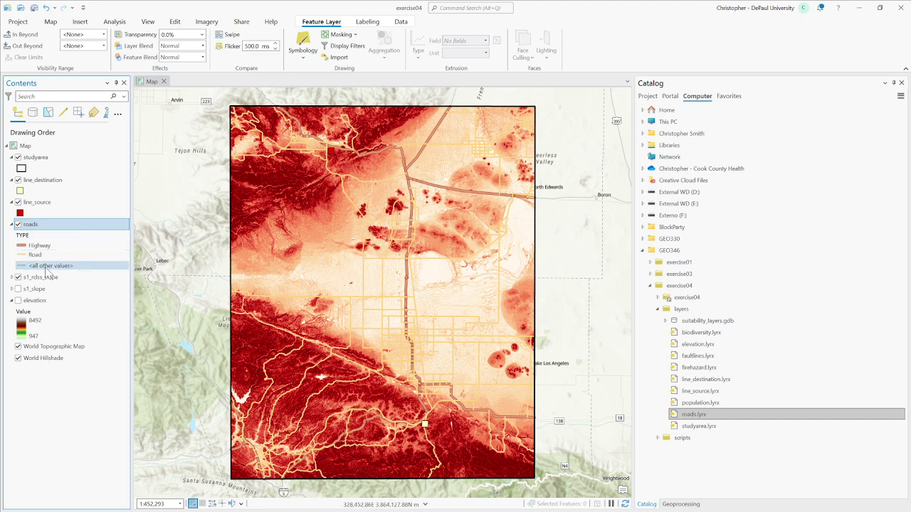
click(18, 278)
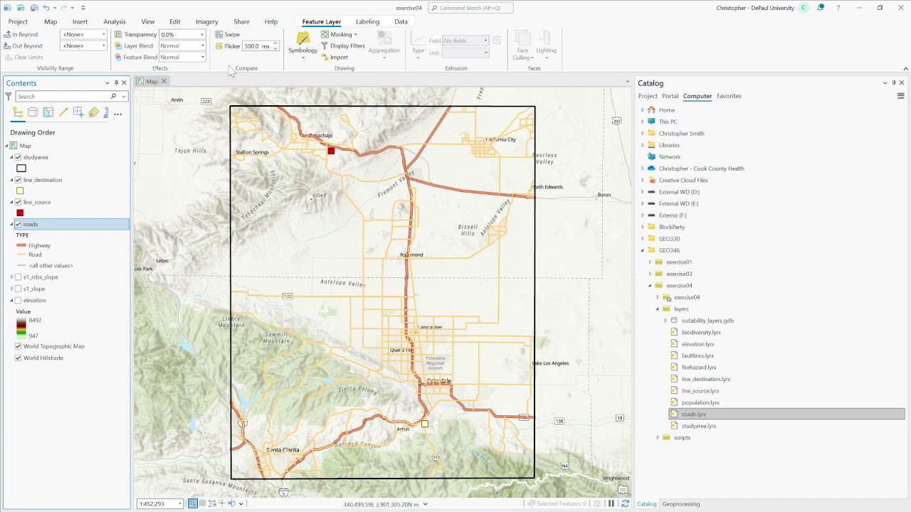
click(51, 22)
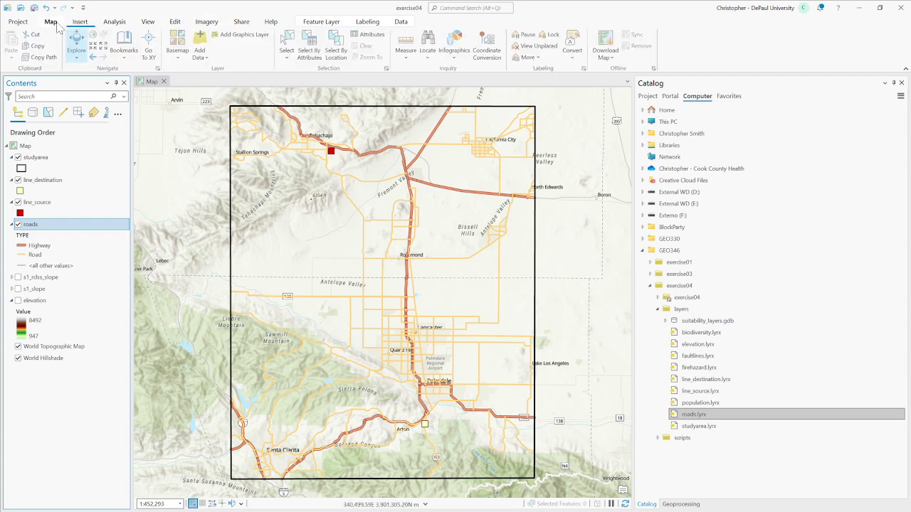
- Select roads where TYPE is equal to Highway, giving 195 selected features
click(311, 47)
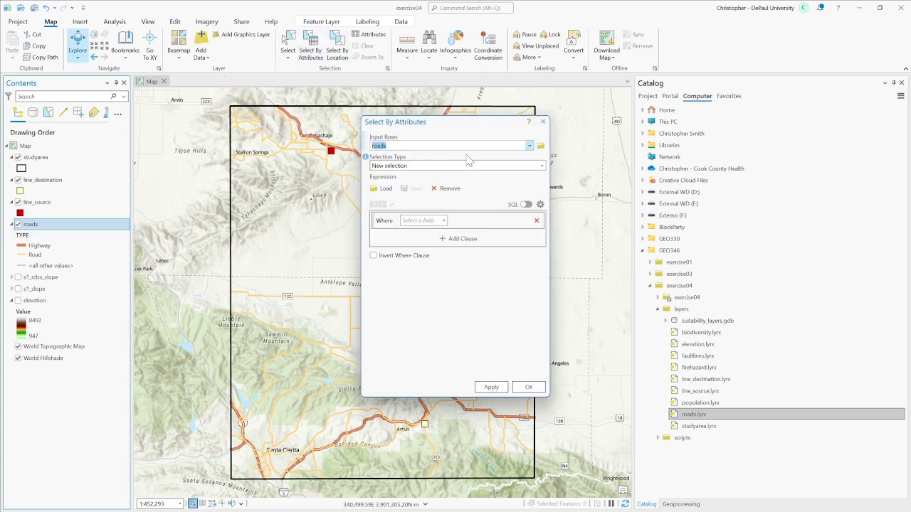
click(432, 221)
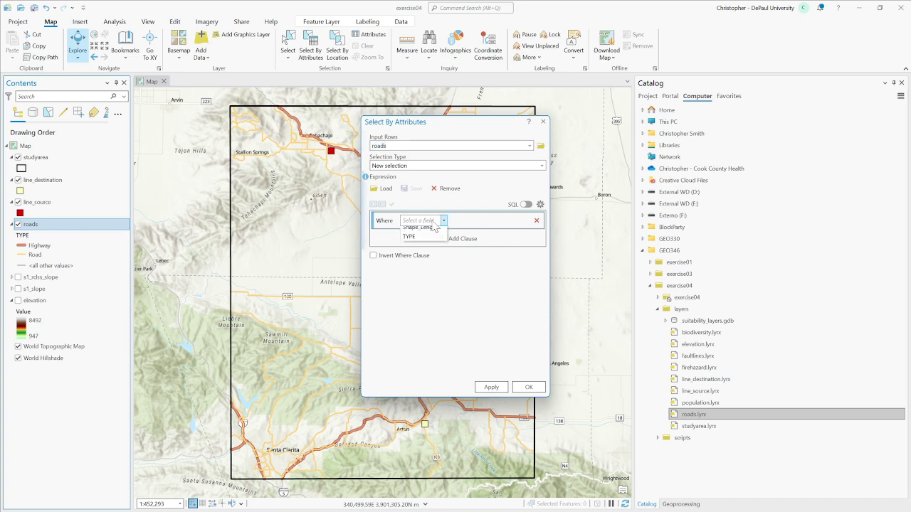
click(421, 298)
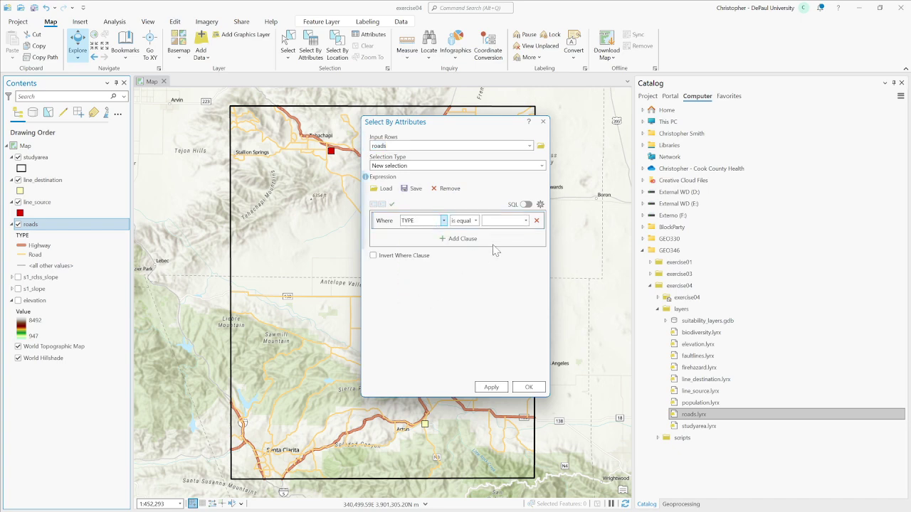
click(526, 221)
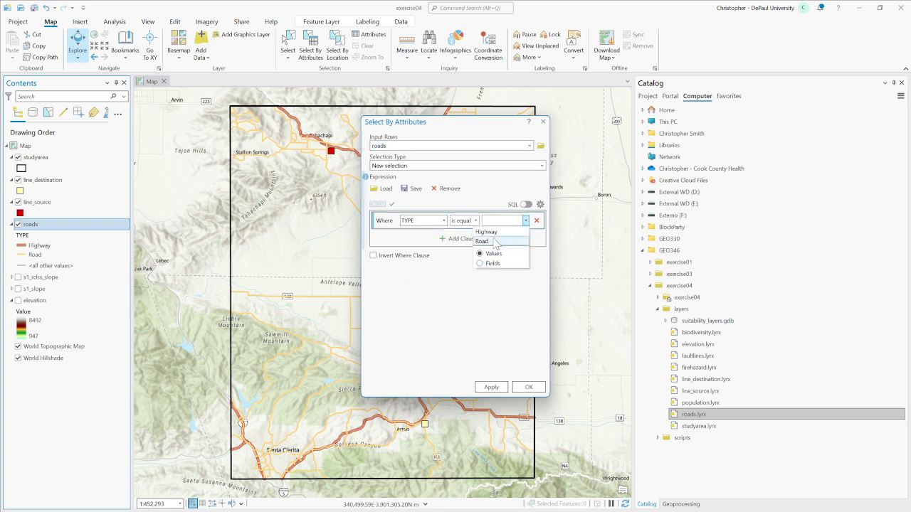
click(487, 232)
click(491, 387)
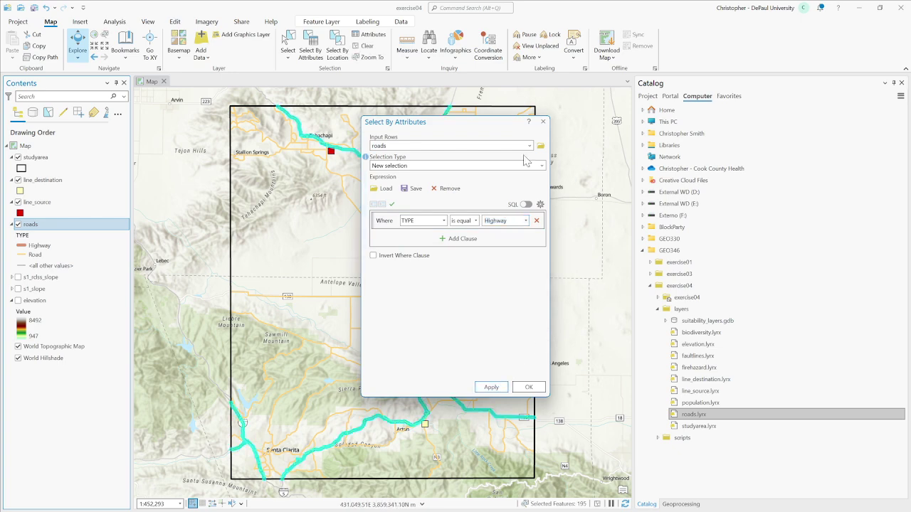
click(544, 122)
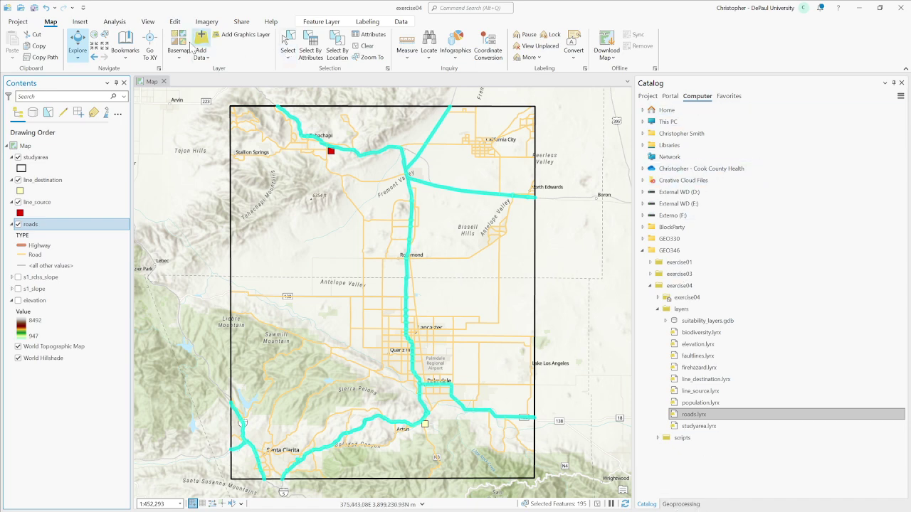
- Open the Distance Accumulation tool and set roads, with its 195 selected highways, as source
click(114, 21)
click(111, 44)
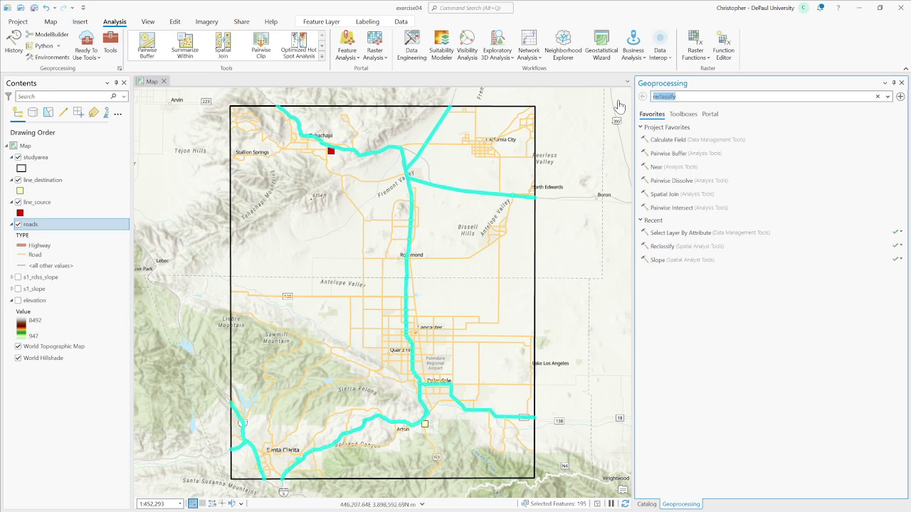
text(distance)
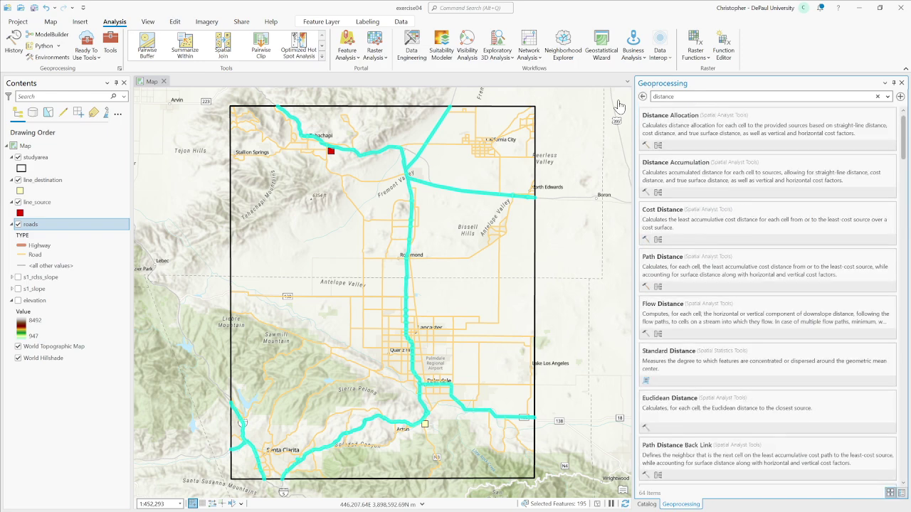
click(673, 178)
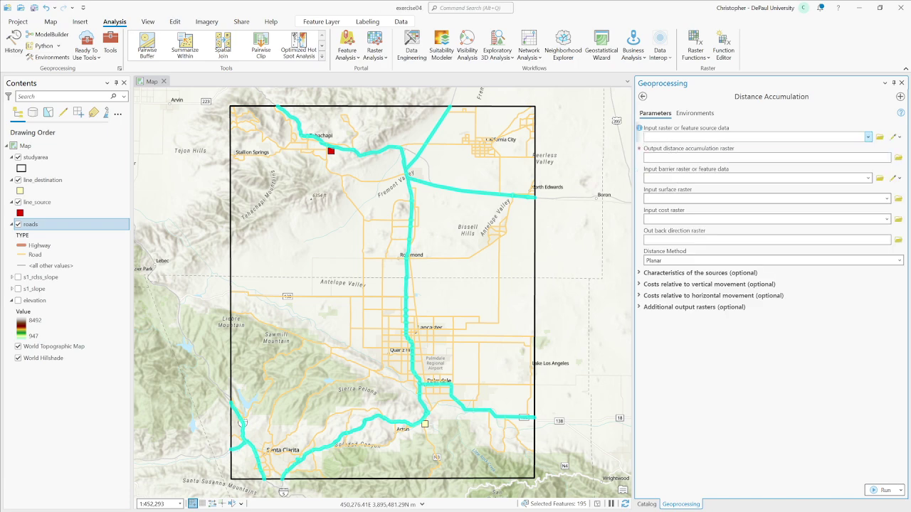
click(869, 137)
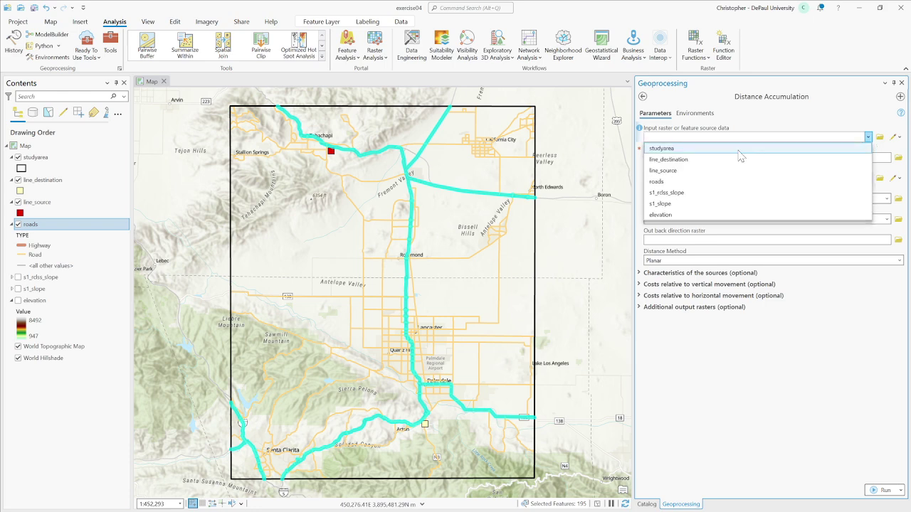
click(726, 182)
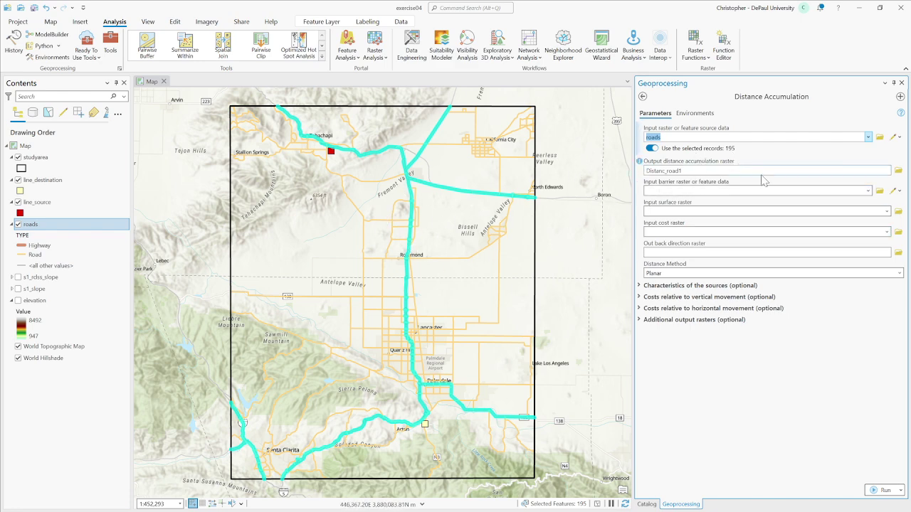
- Name the output distance accumulation raster s1_dist_roads
click(898, 171)
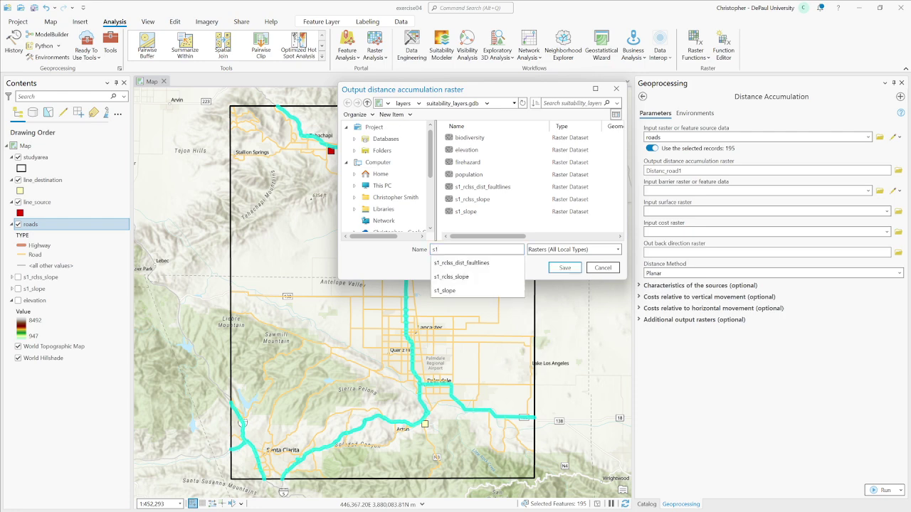
text(s1_dist_roads)
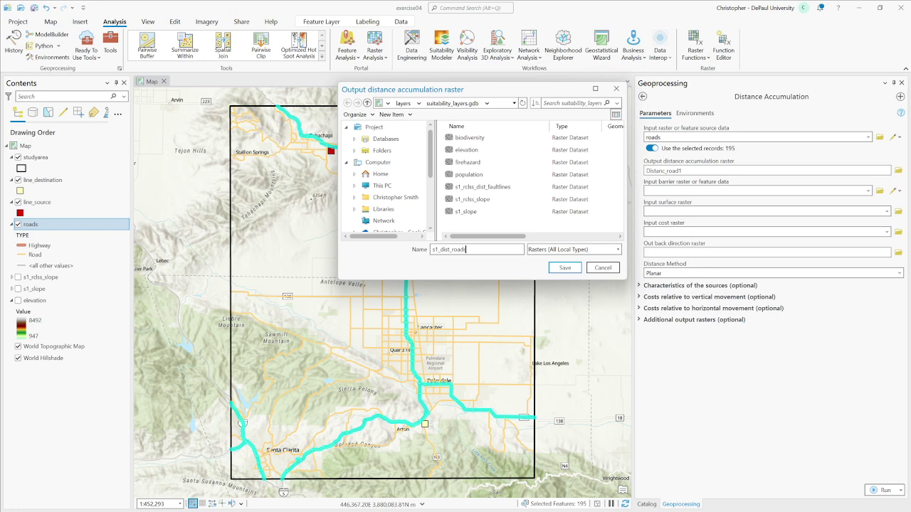
click(564, 268)
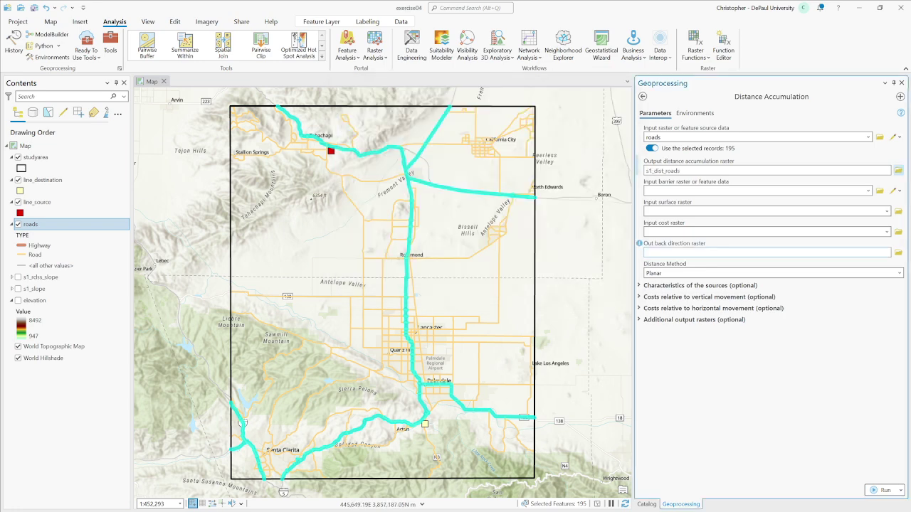
- Set the tool's processing extent to the studyarea layer
click(695, 115)
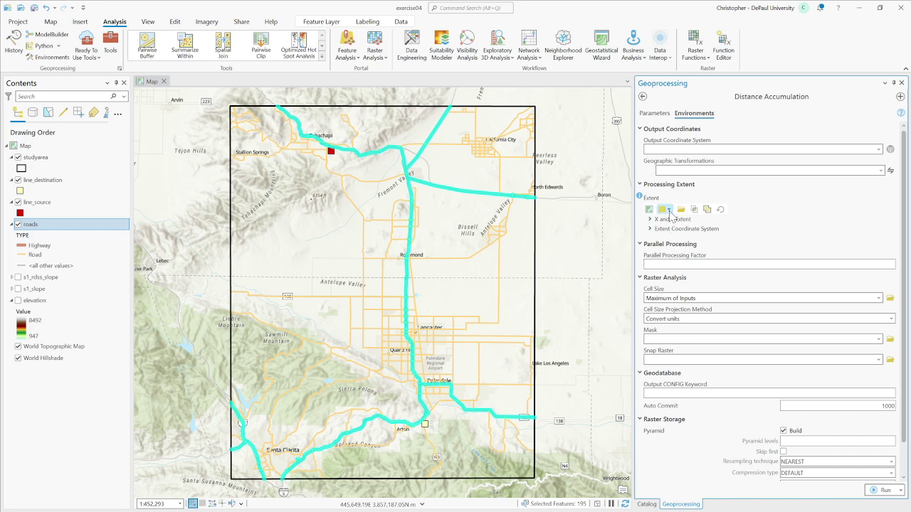
click(670, 210)
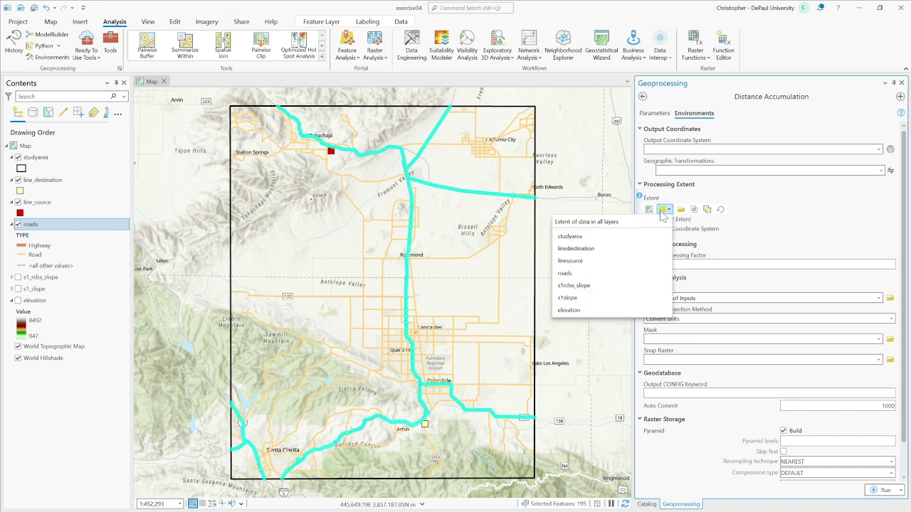
click(607, 238)
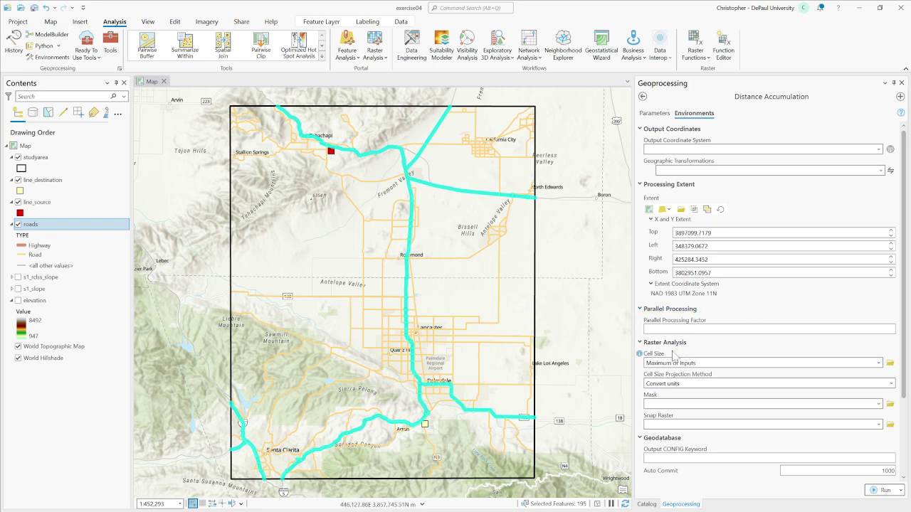
- Set the output cell size to match the s1_rclss_slope layer
click(879, 364)
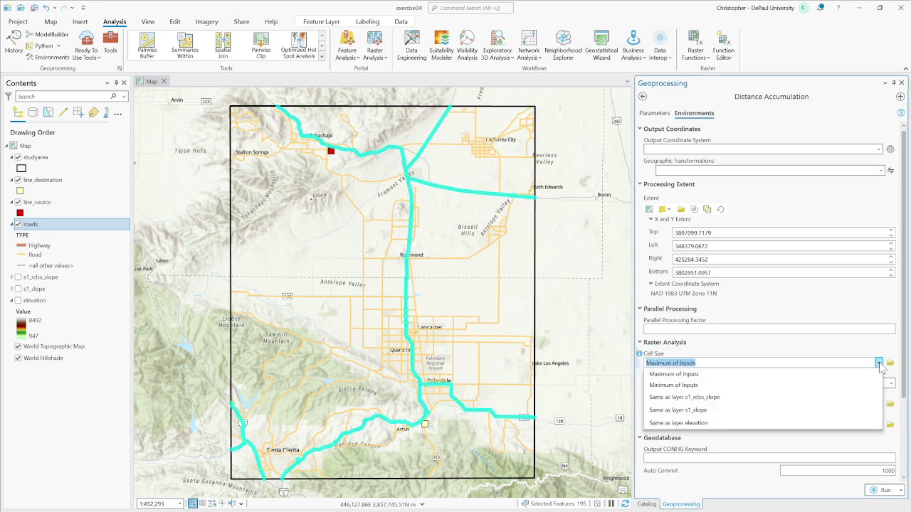
click(721, 402)
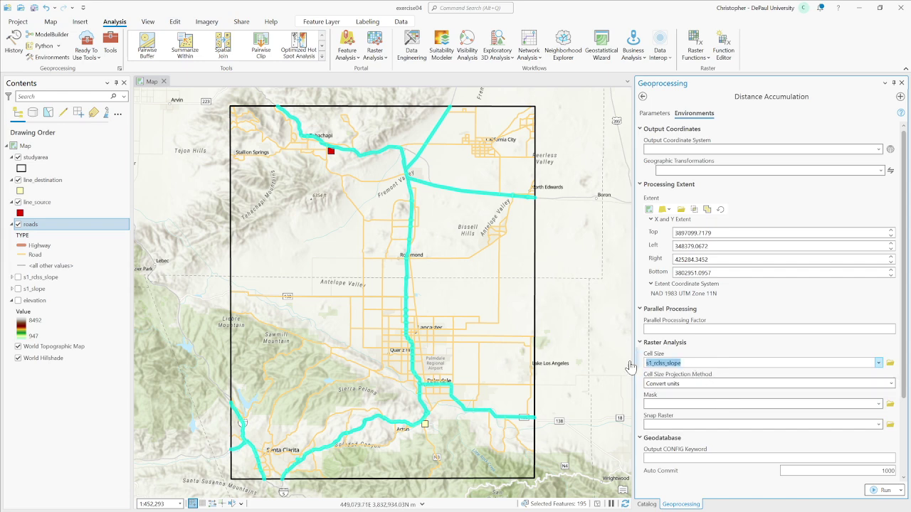
text(30)
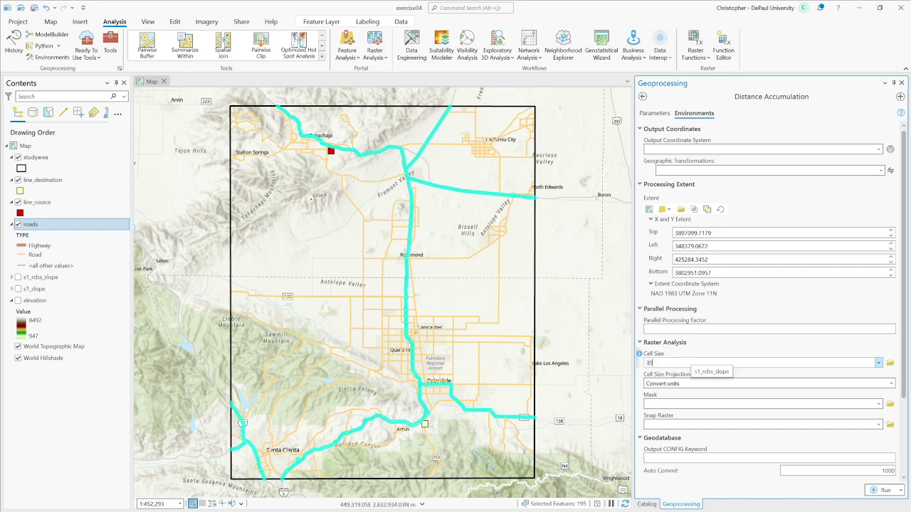
click(879, 363)
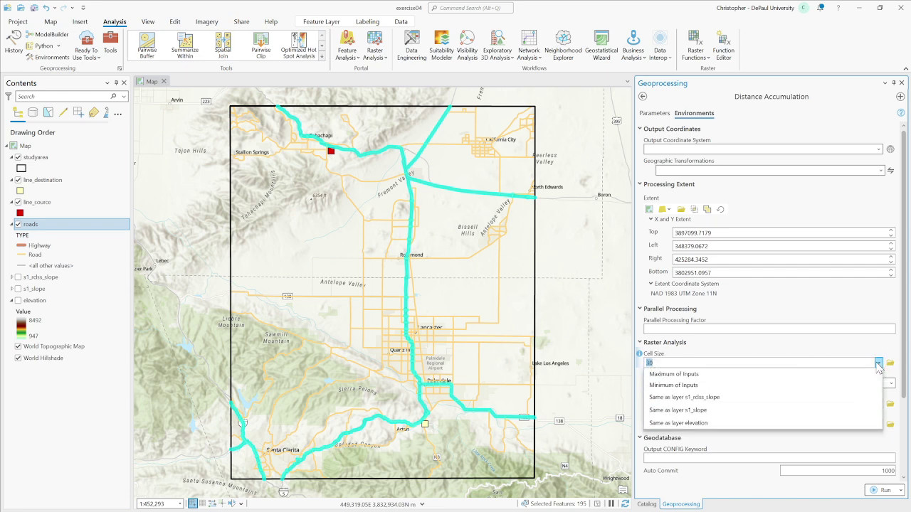
click(861, 403)
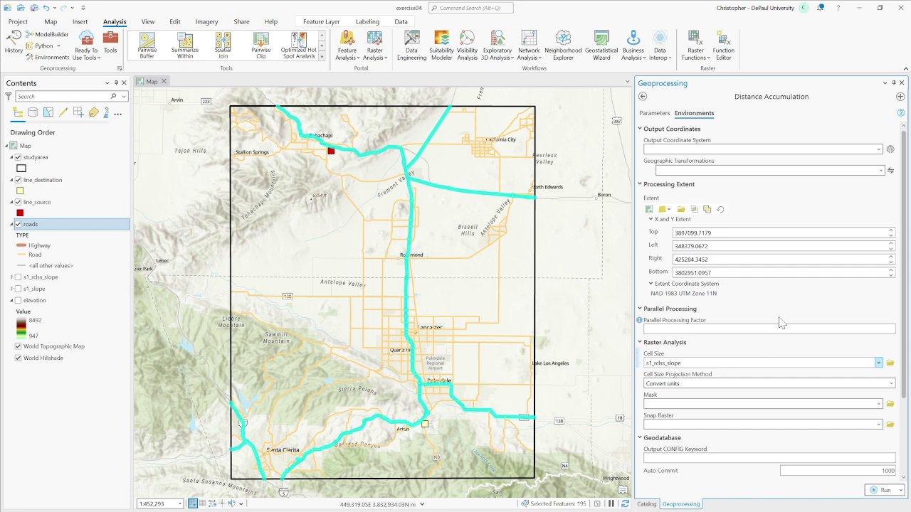
- Run Distance Accumulation to create s1_dist_roads (0 to 36030.45), then hide roads
click(654, 113)
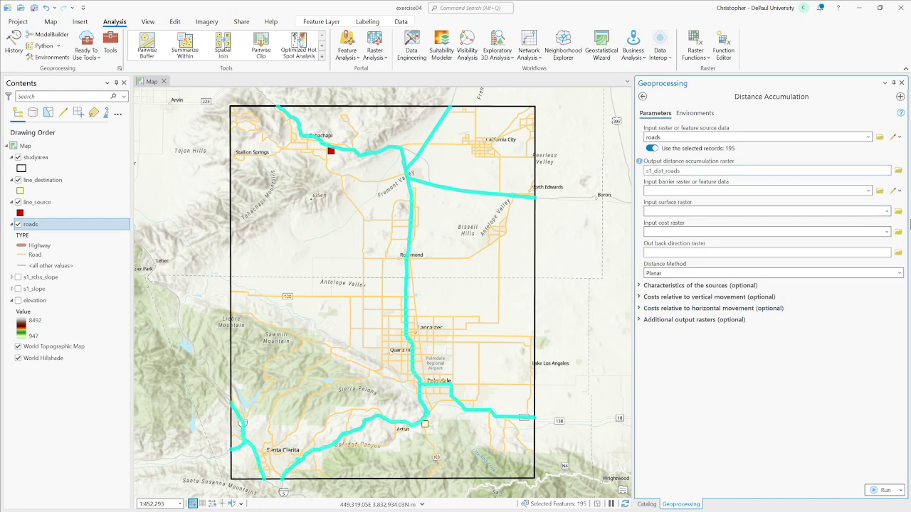
click(881, 491)
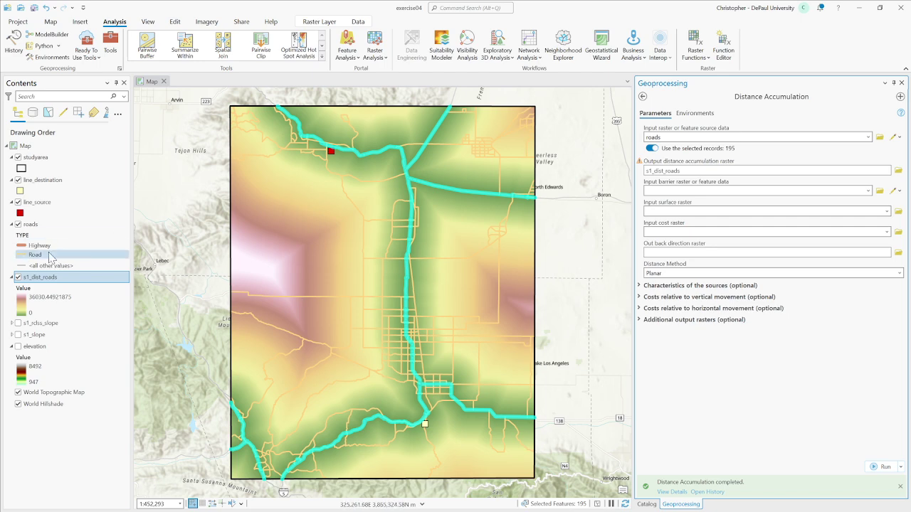
click(18, 224)
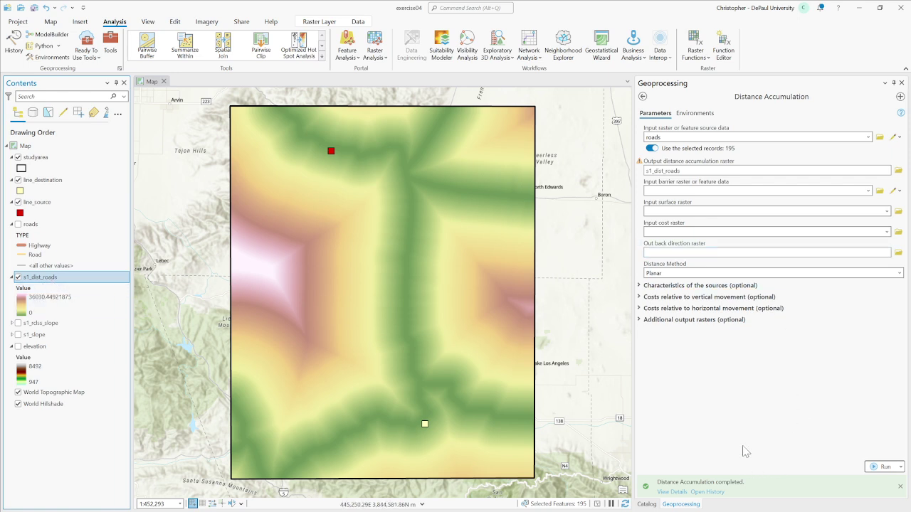
- Open the Spatial Analyst Reclassify tool with s1_dist_roads as the input raster
click(643, 97)
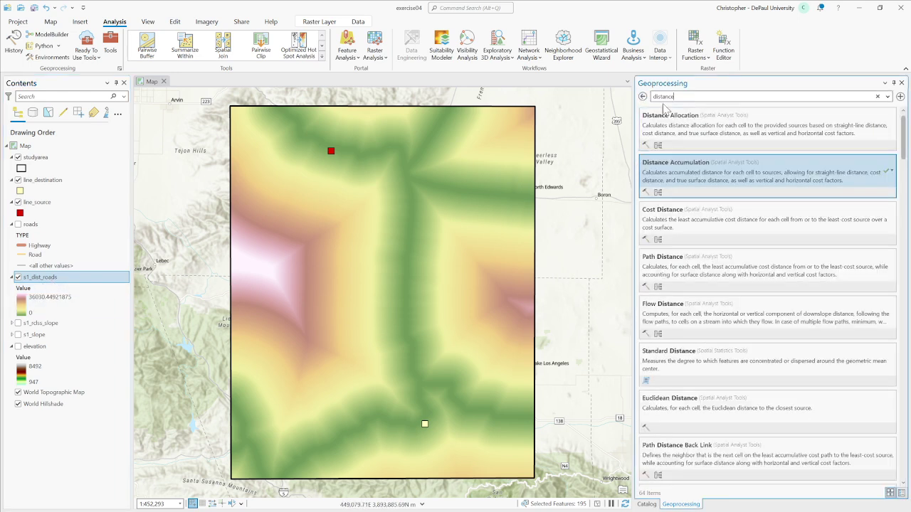
key(BackSpace)
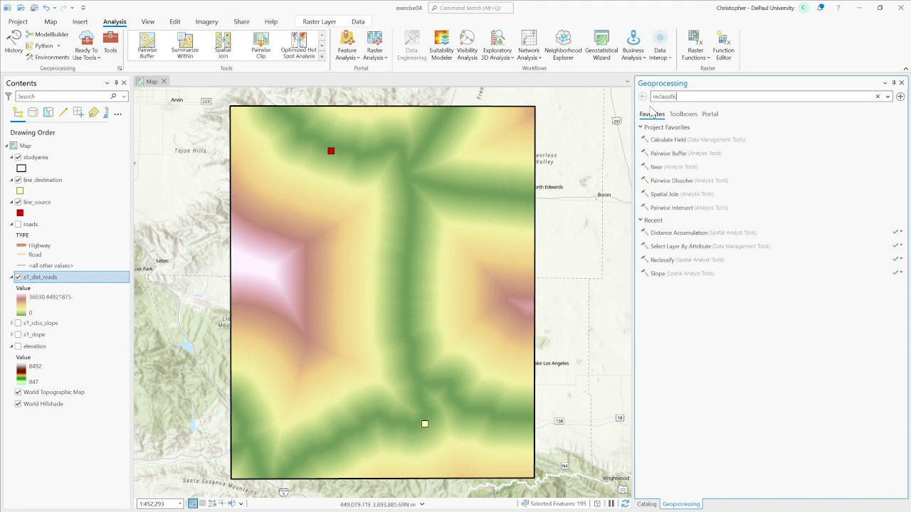
key(BackSpace)
key(BackSpace)
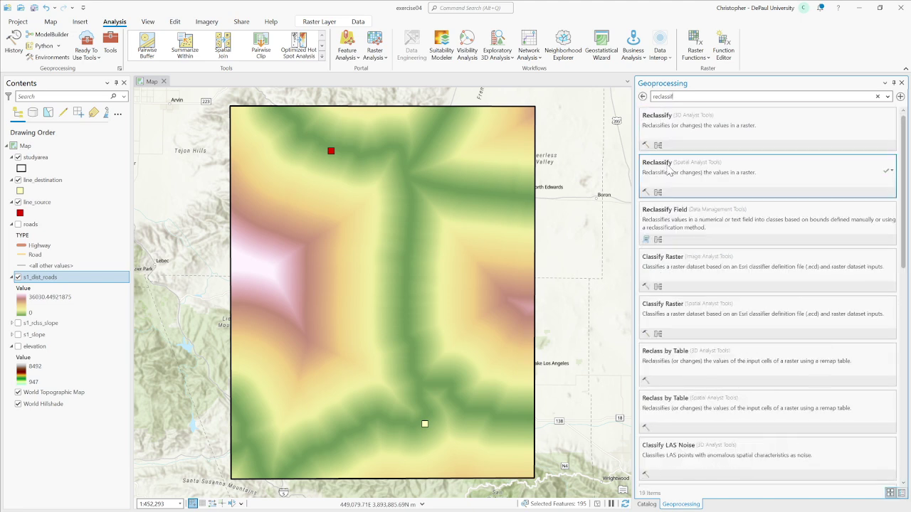
click(653, 176)
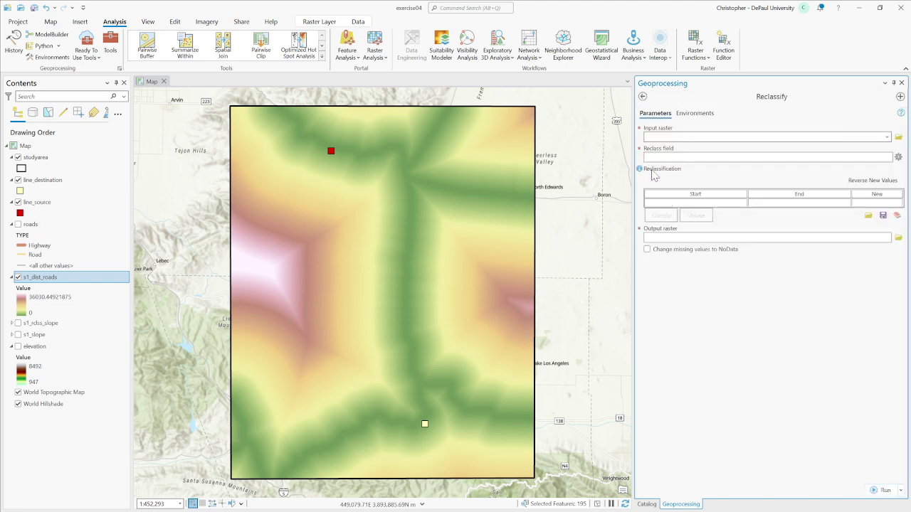
click(887, 137)
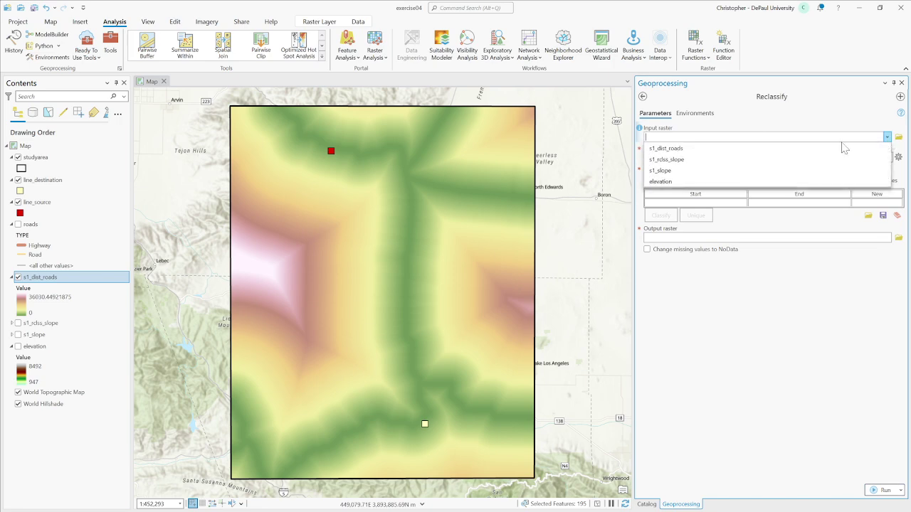
click(761, 171)
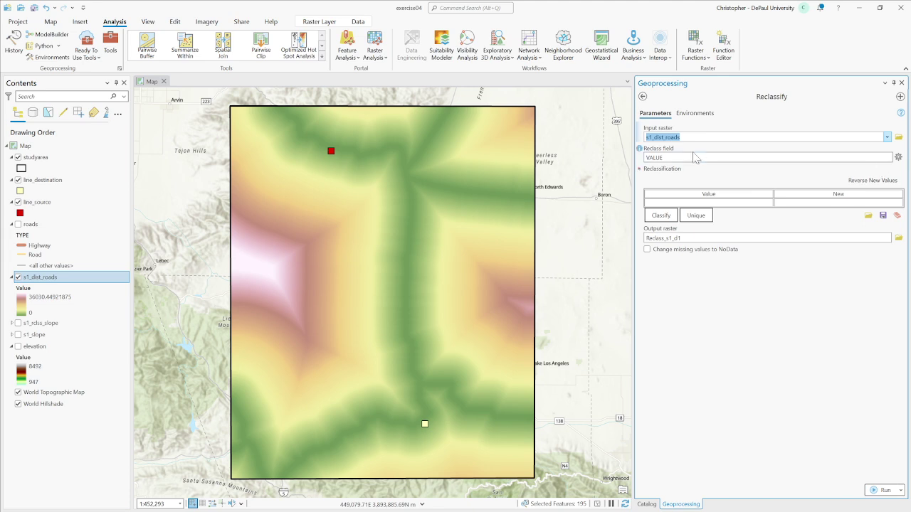
- Classify the values into 10 classes using the Quantile method
click(661, 217)
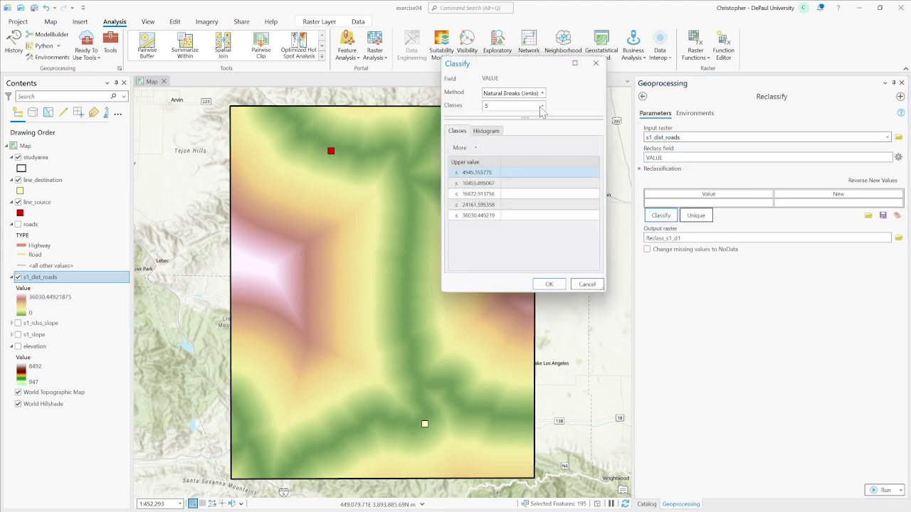
click(542, 106)
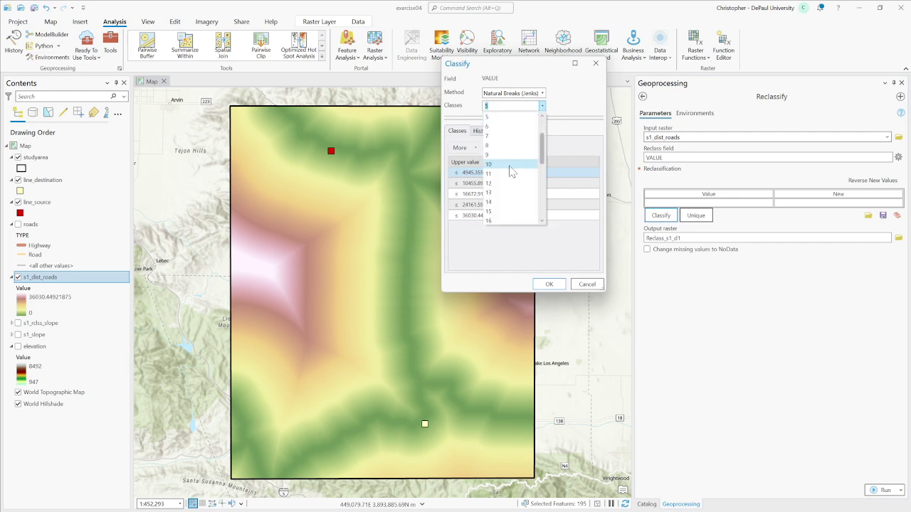
click(511, 166)
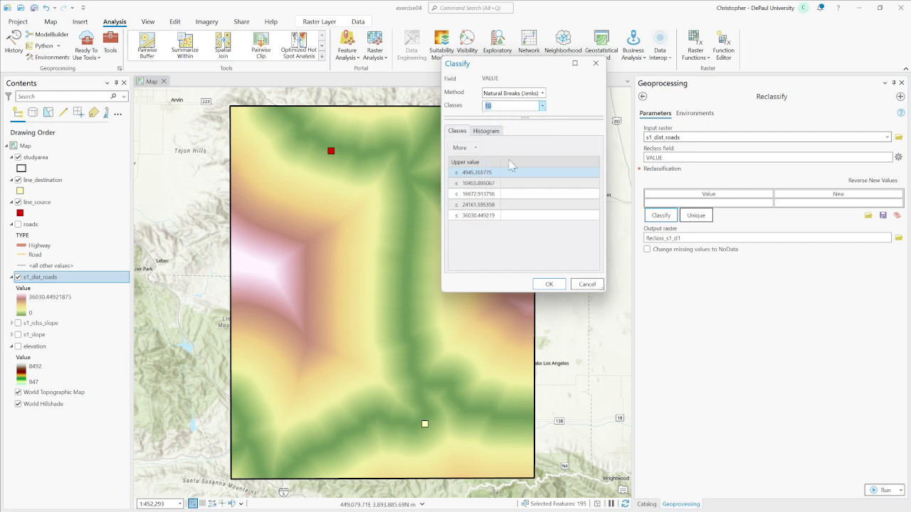
click(543, 93)
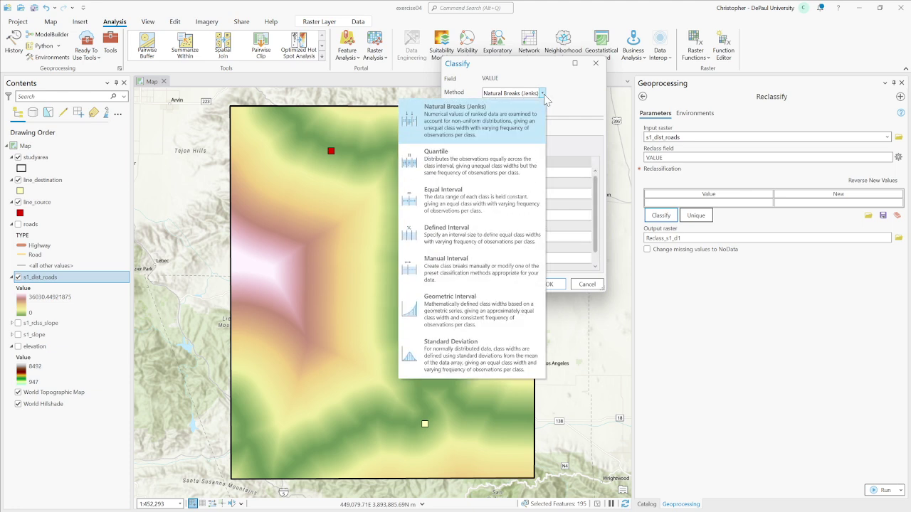
click(481, 173)
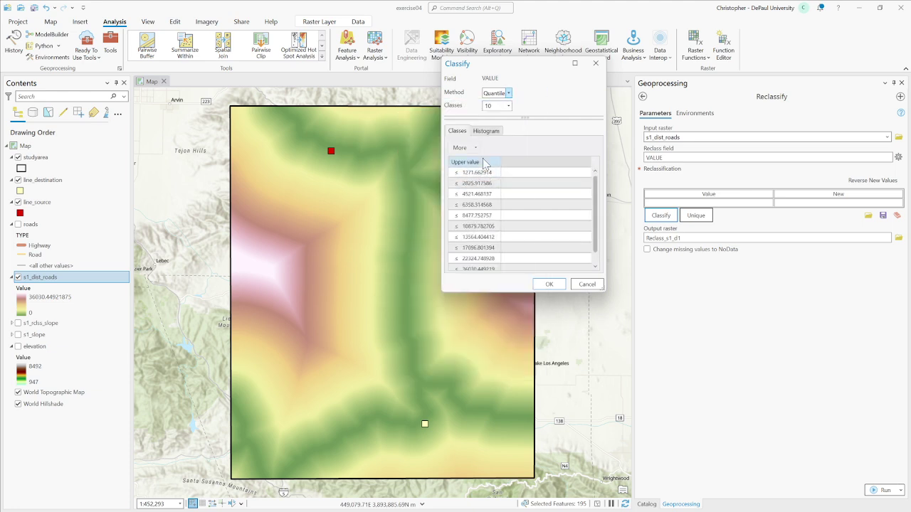
scroll(598, 220, down, 1)
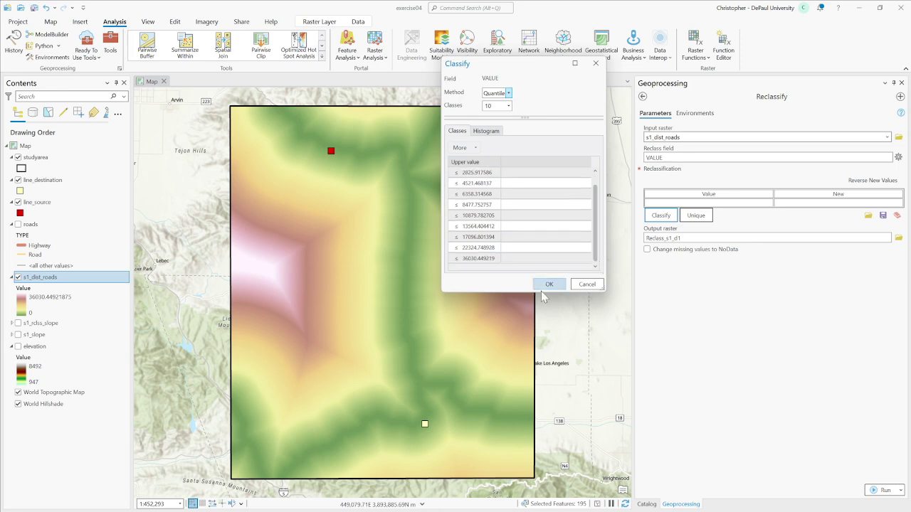
- Apply the 10 quantile classes and reverse new values so 0–1271.66 maps to 1, farthest to 10
click(550, 284)
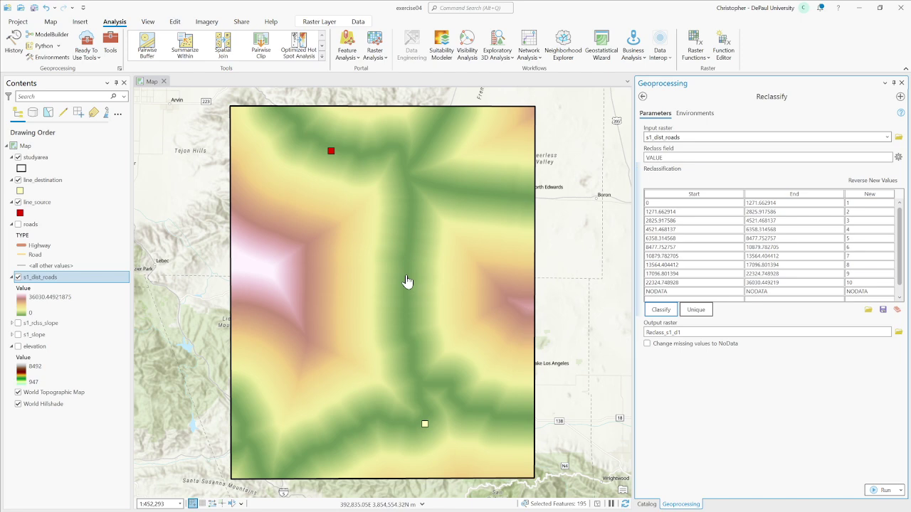
click(875, 181)
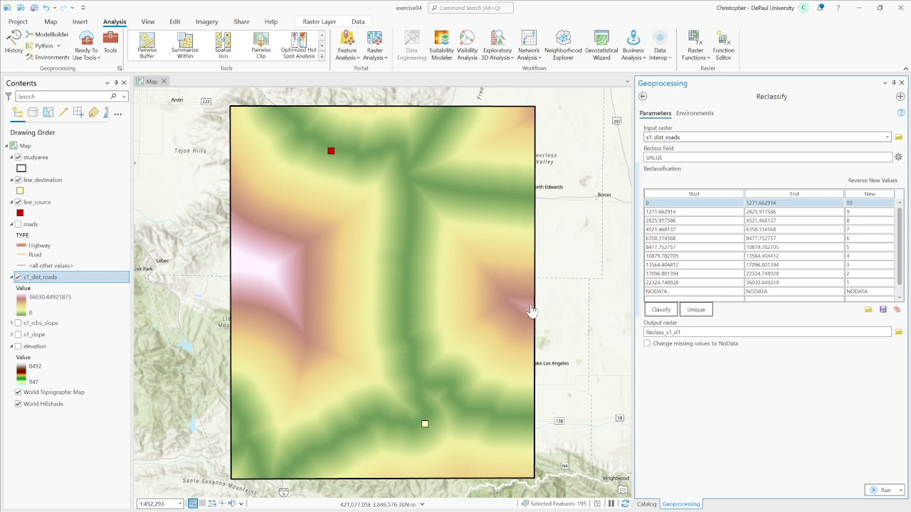
drag(531, 311, 534, 324)
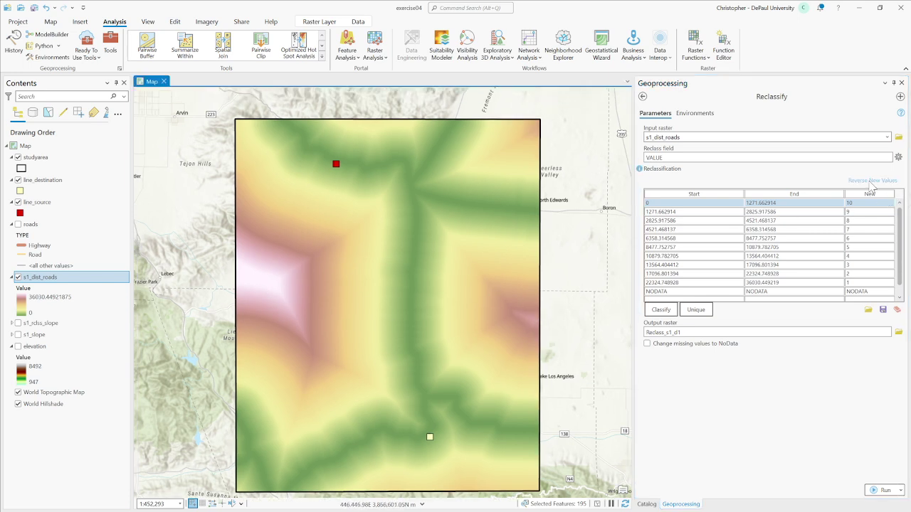
click(871, 182)
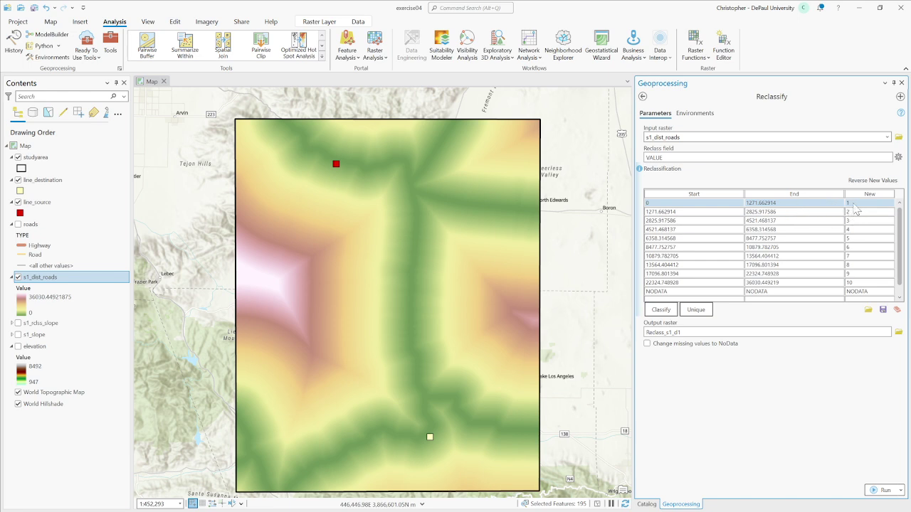
- Name the output raster s1_rclss_dist_roads and run Reclassify
click(897, 333)
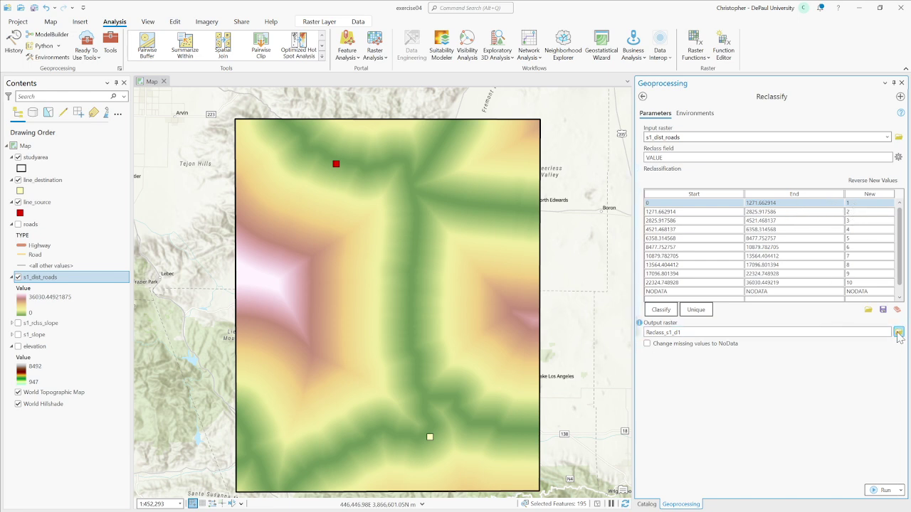
click(490, 187)
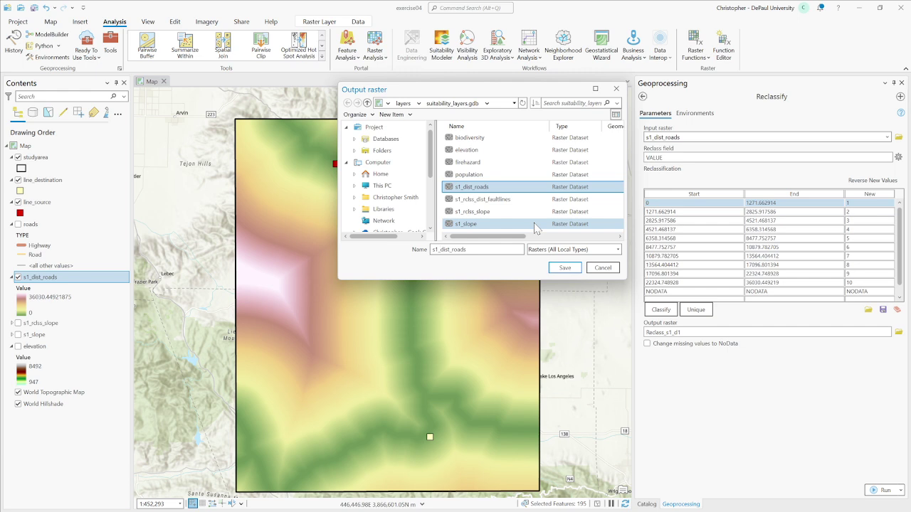
text(rclss)
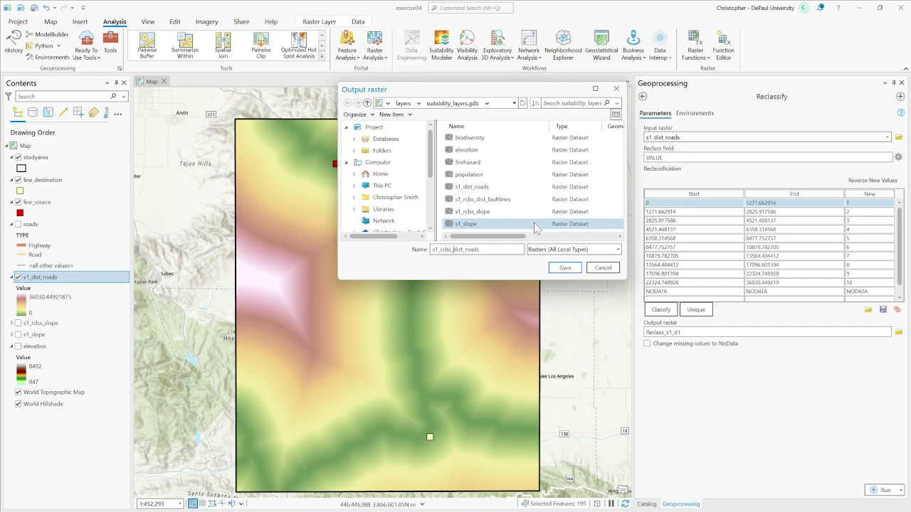
click(565, 268)
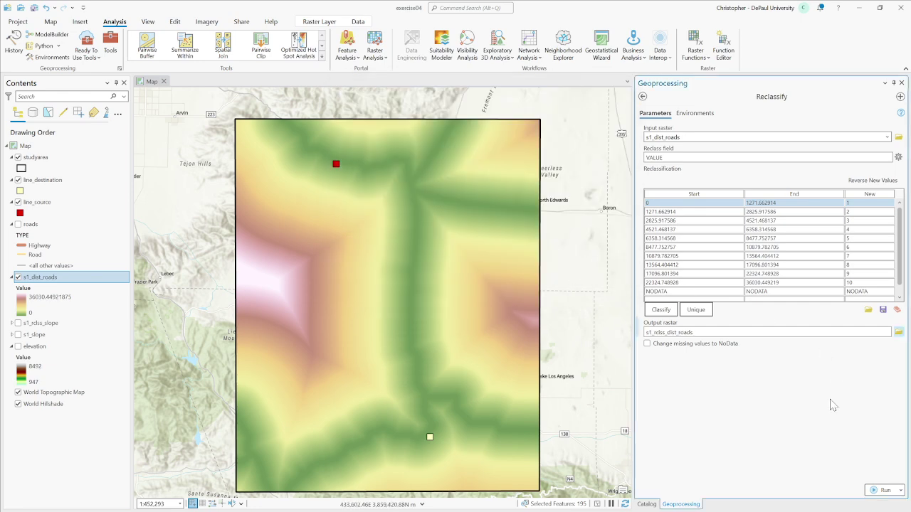
click(884, 491)
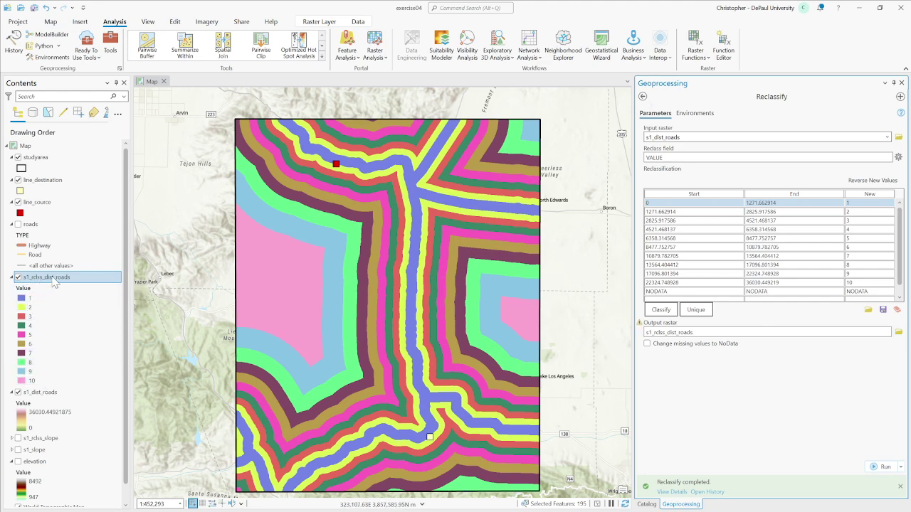
- Apply the white-to-red colour scheme to s1_rclss_dist_roads' unique values 1–10 in Symbology
click(317, 23)
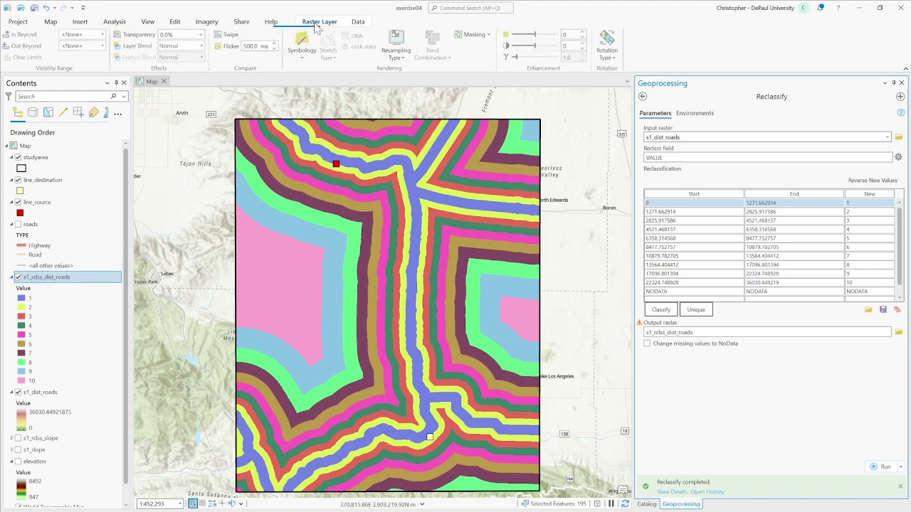
click(302, 42)
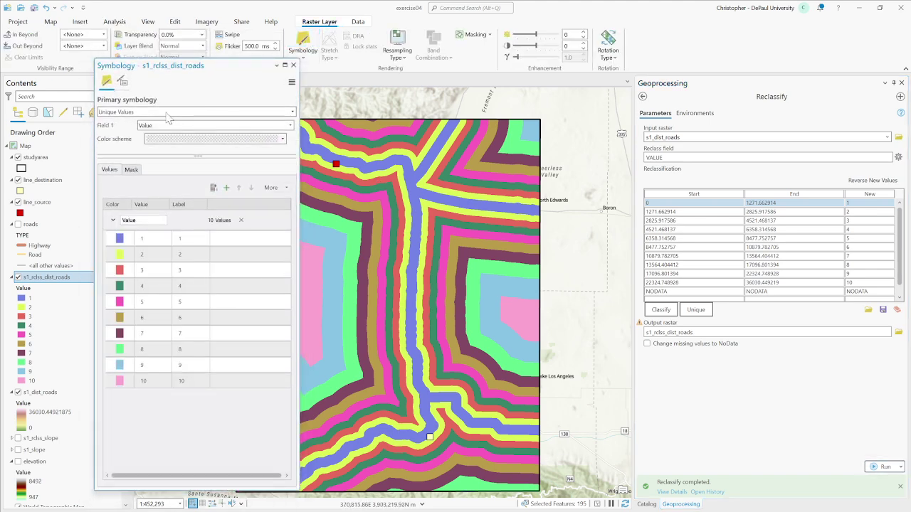
click(258, 140)
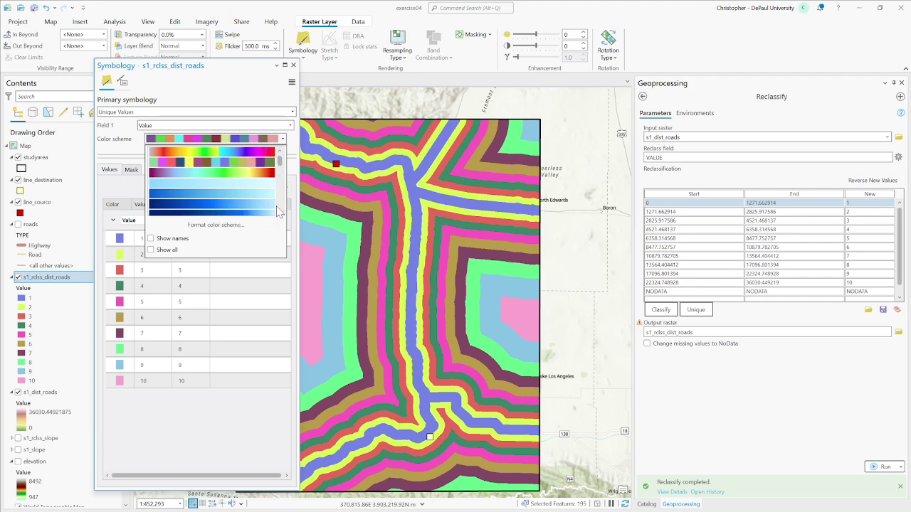
scroll(278, 212, down, 3)
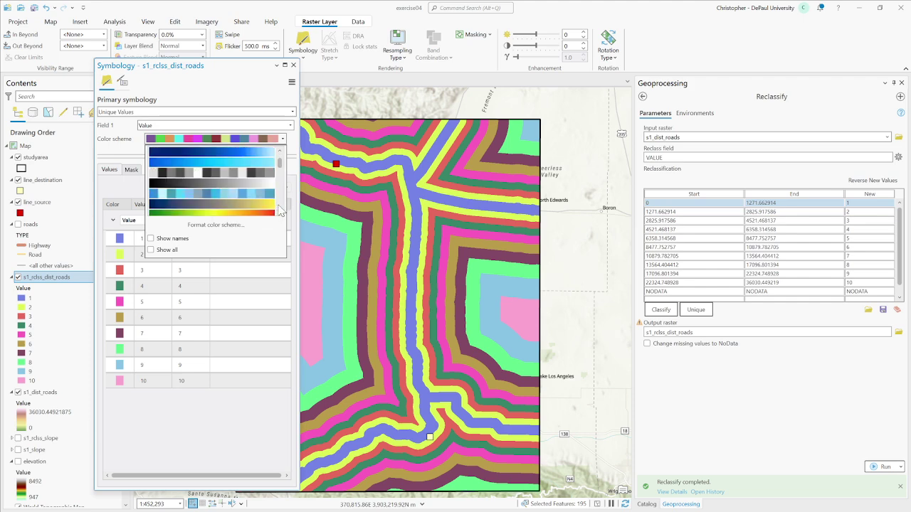
scroll(280, 212, down, 5)
scroll(280, 212, down, 4)
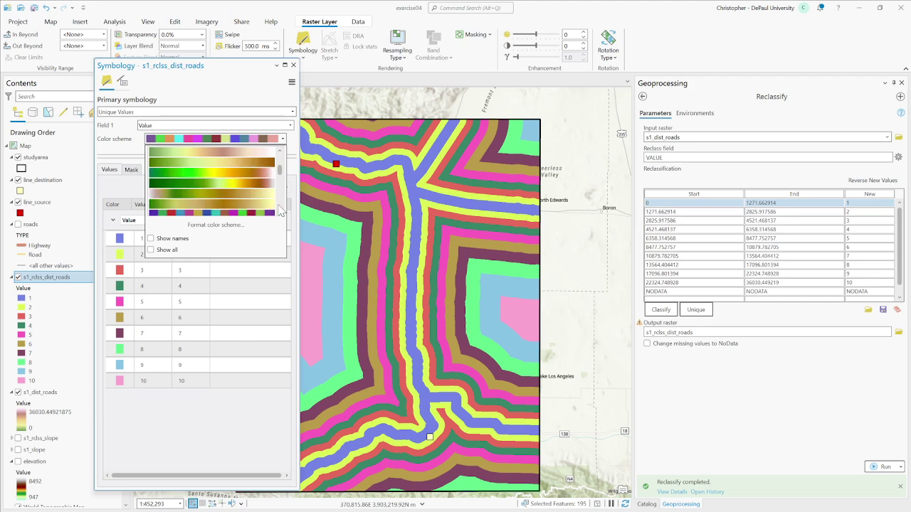
click(242, 163)
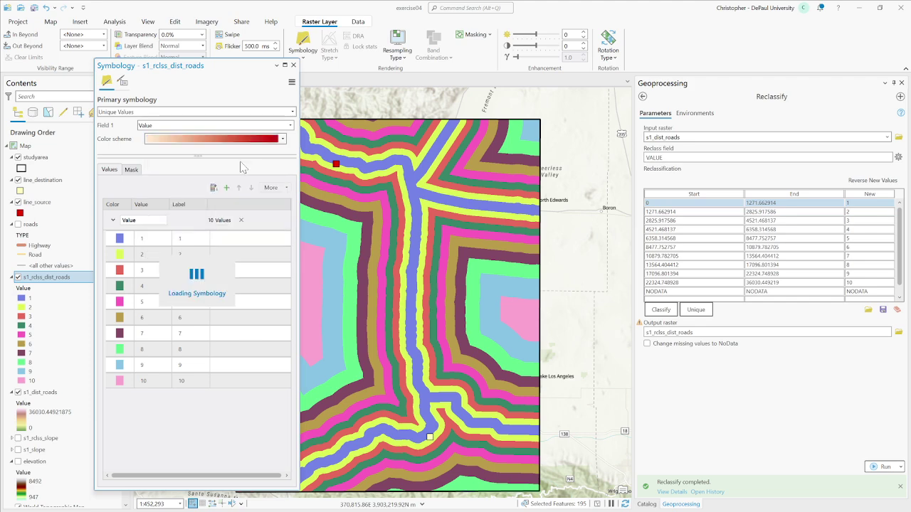
click(294, 65)
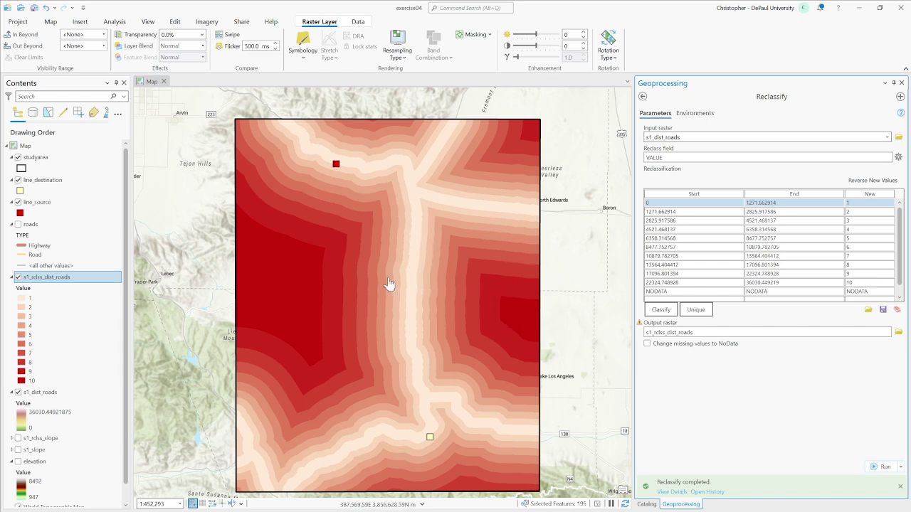
- Collapse the s1_rclss_dist_roads and s1_dist_roads legends, hide s1_dist_roads, and move s1_rclss_slope above it
click(12, 276)
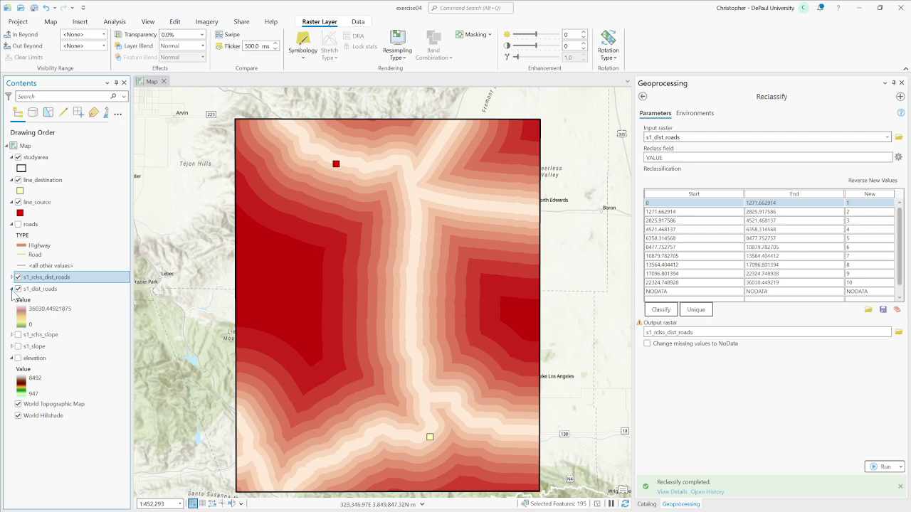
click(12, 289)
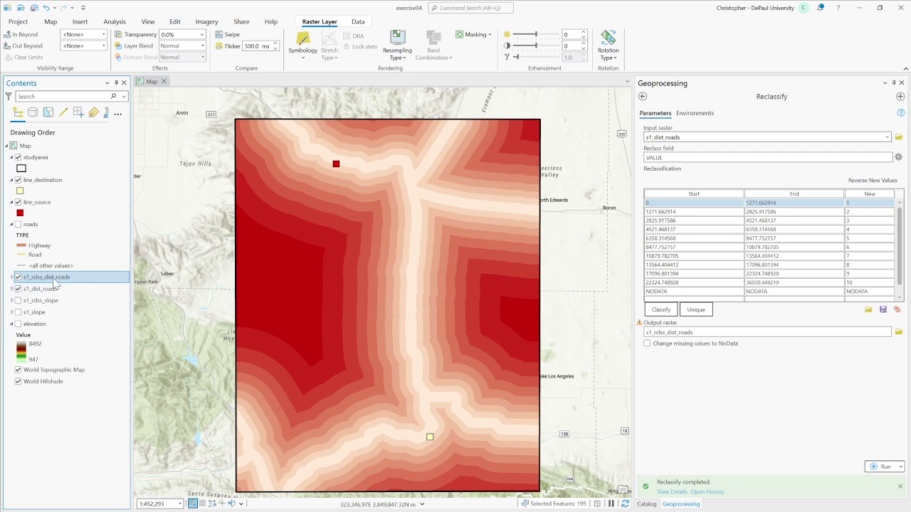
click(18, 289)
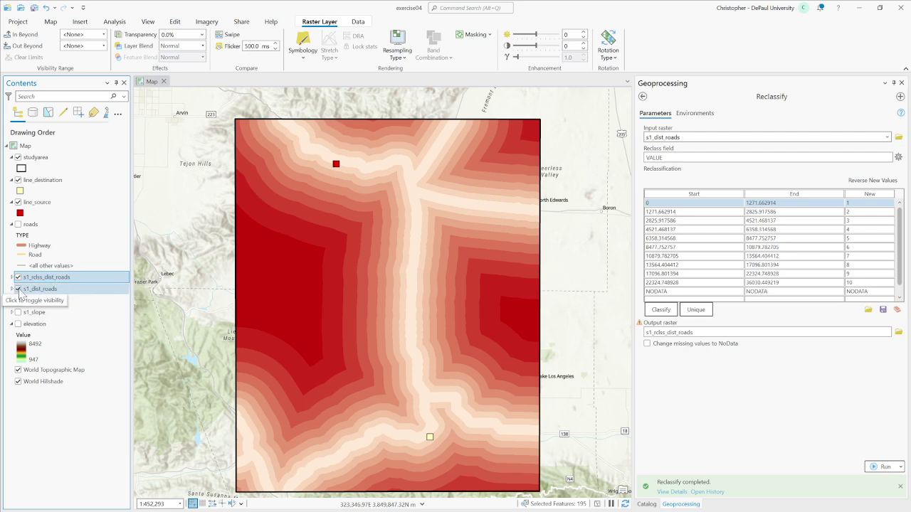
drag(36, 300, 42, 285)
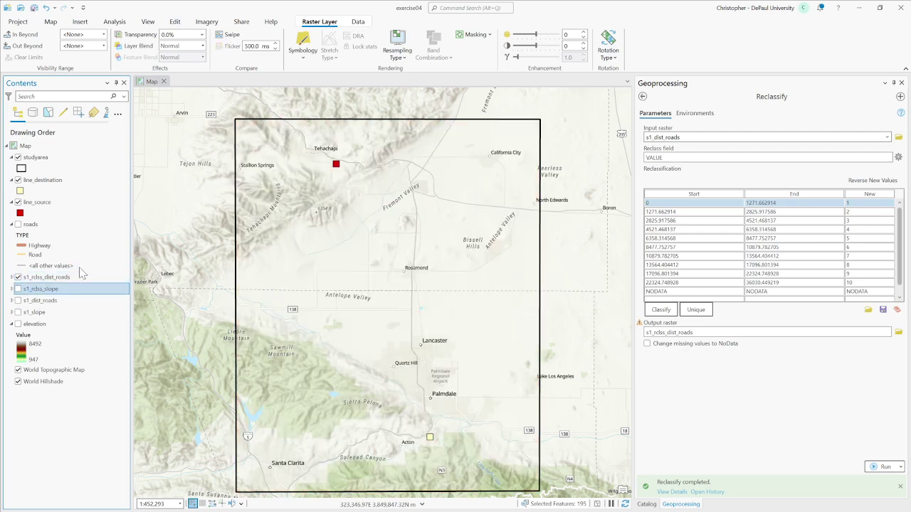
- Hide the s1_rclss_dist_roads and s1_rclss_slope rasters, leaving s1_rclss_dist_roads selected
click(17, 276)
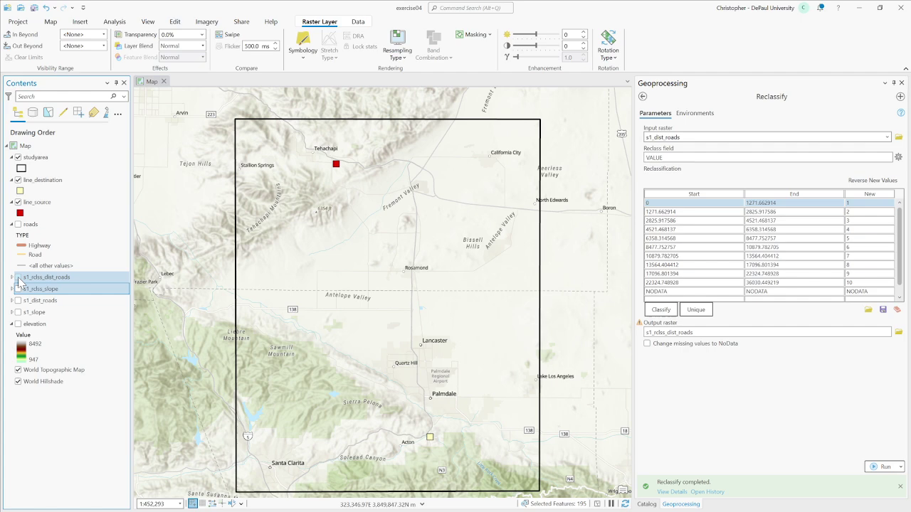
click(18, 277)
click(18, 277)
click(18, 289)
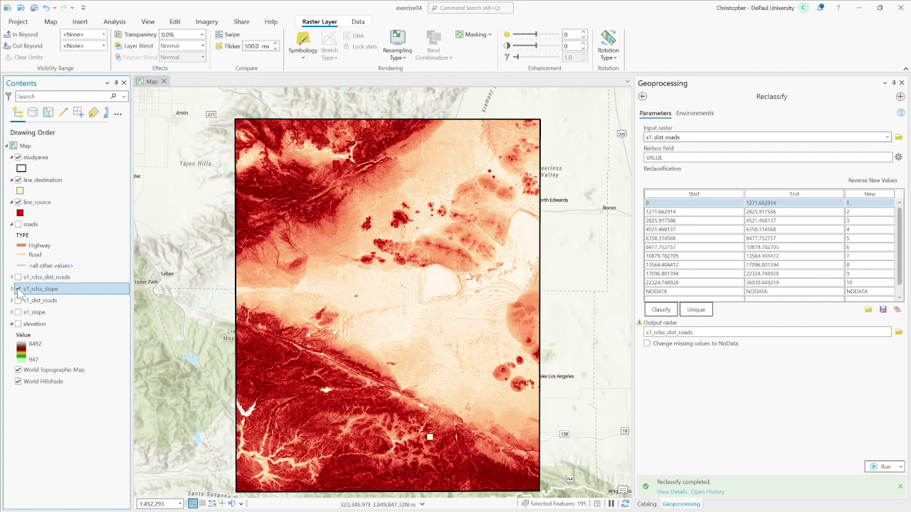
click(18, 289)
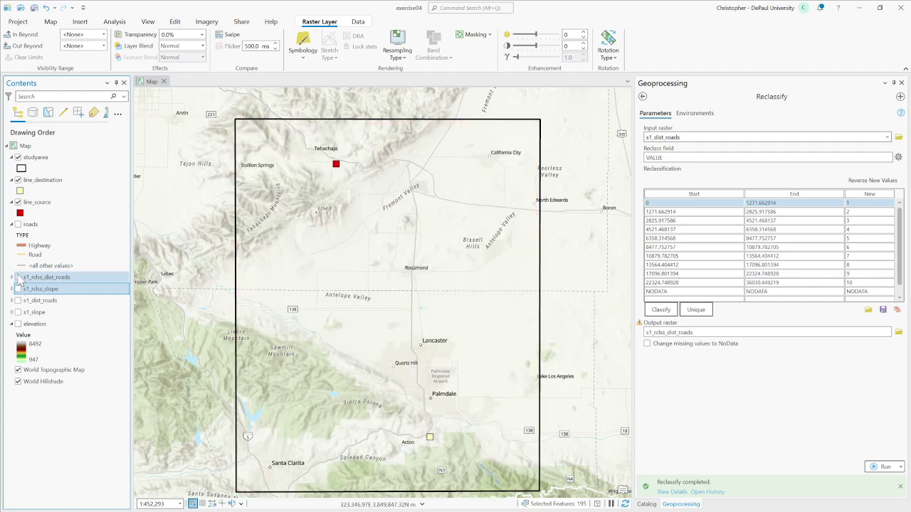
click(61, 279)
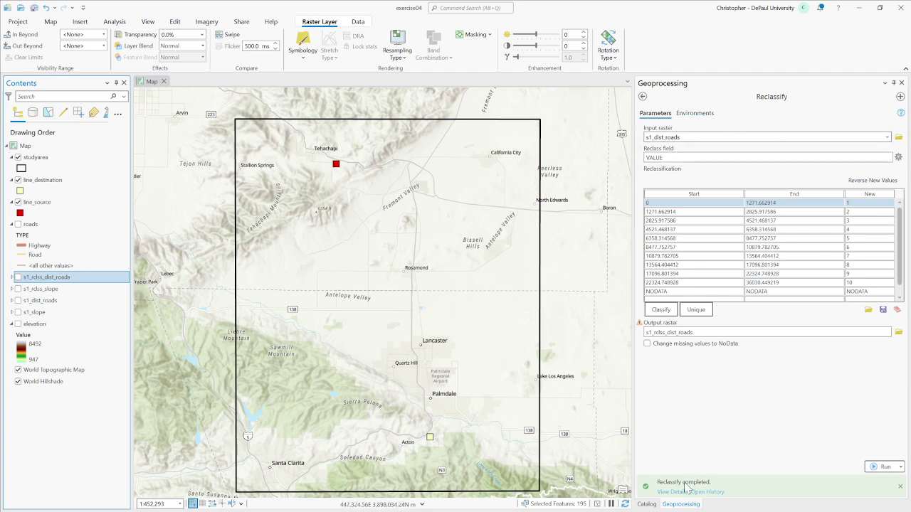
- Add firehazard.lyrx from the Catalog to the current map and move roads below s1_rclss_slope
click(648, 504)
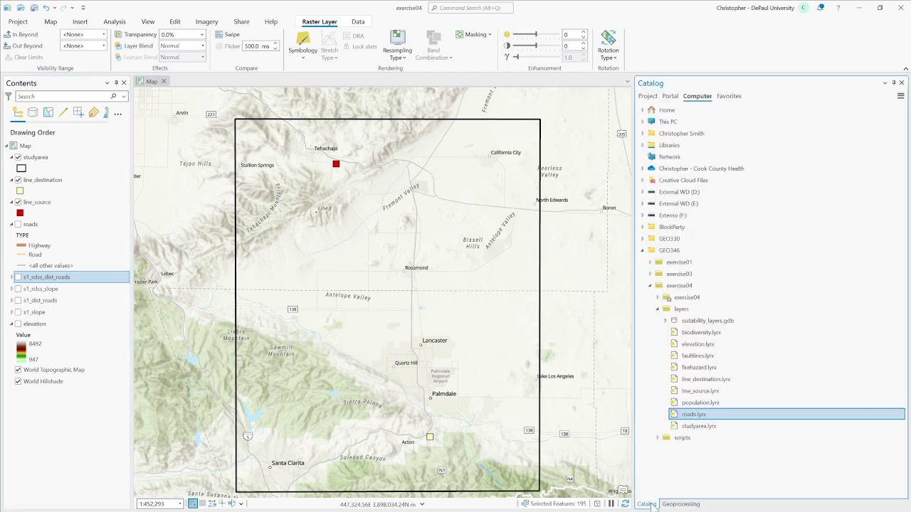
click(698, 371)
right_click(698, 371)
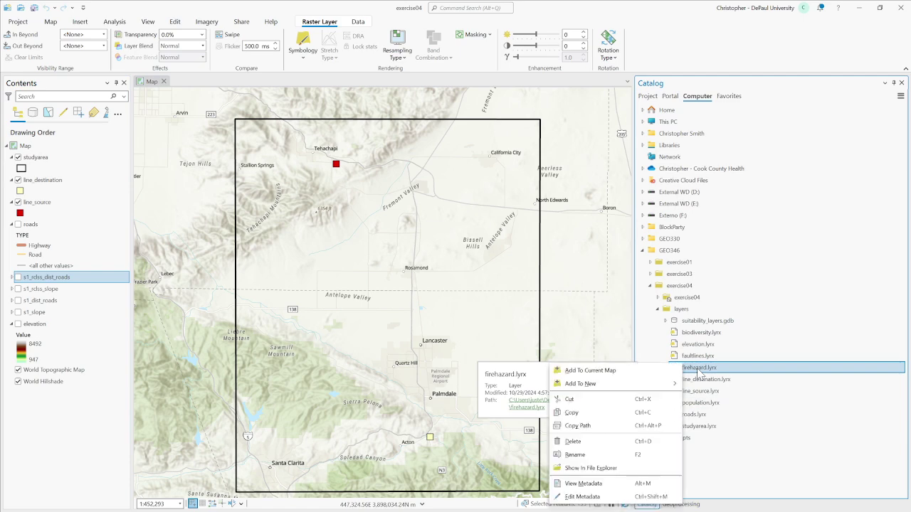
click(645, 371)
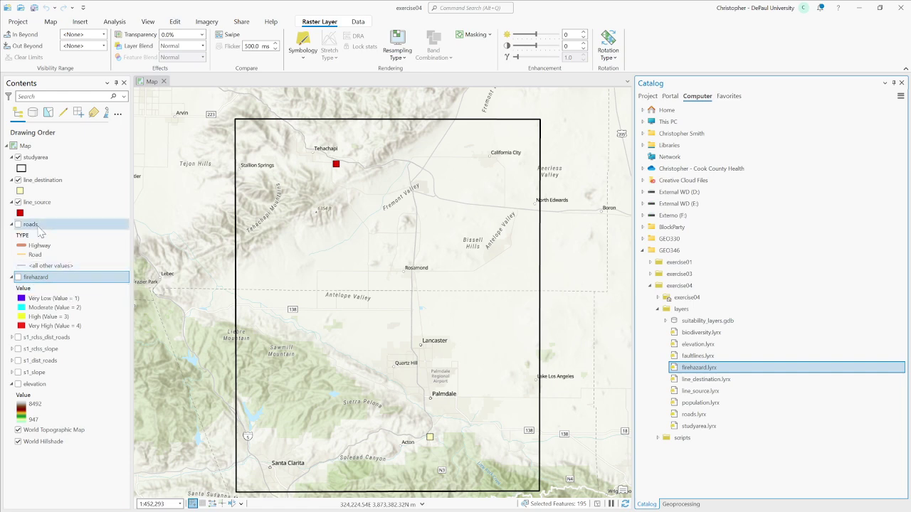
drag(37, 230, 55, 363)
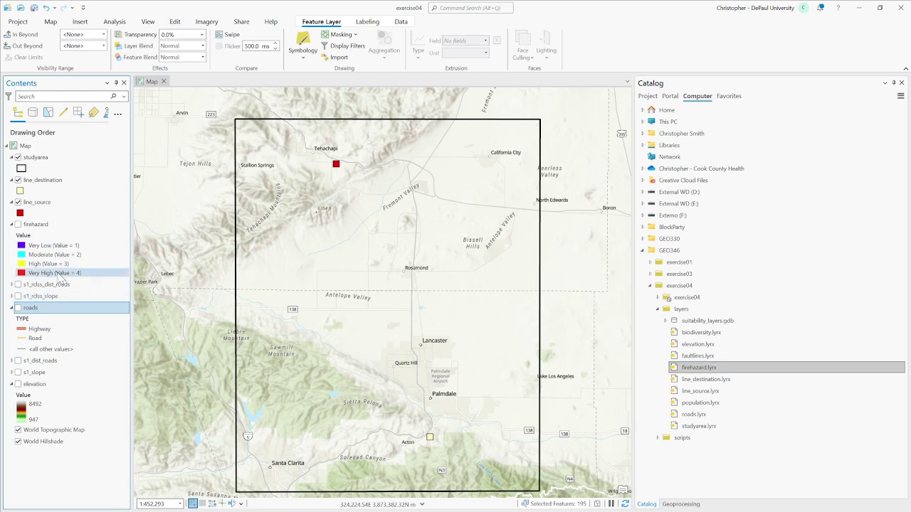
click(35, 226)
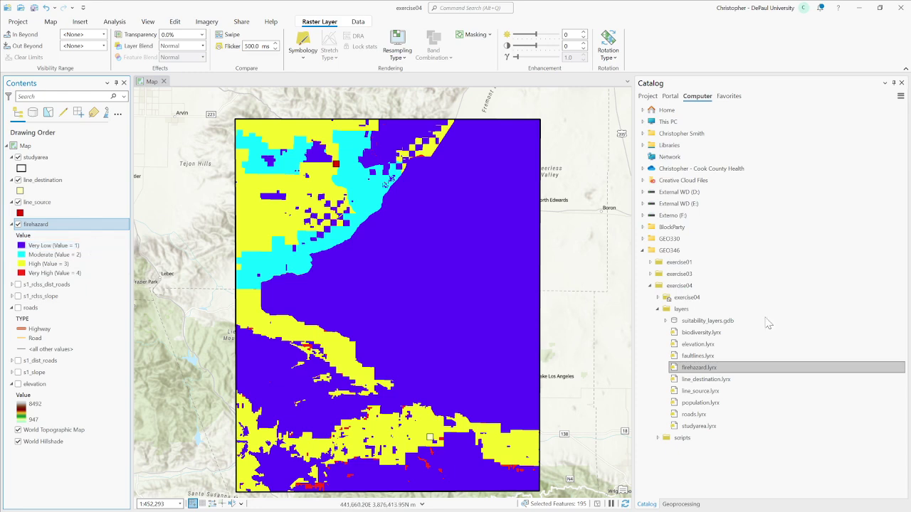
- Open the Spatial Analyst Reclassify tool with firehazard as the input raster
click(681, 504)
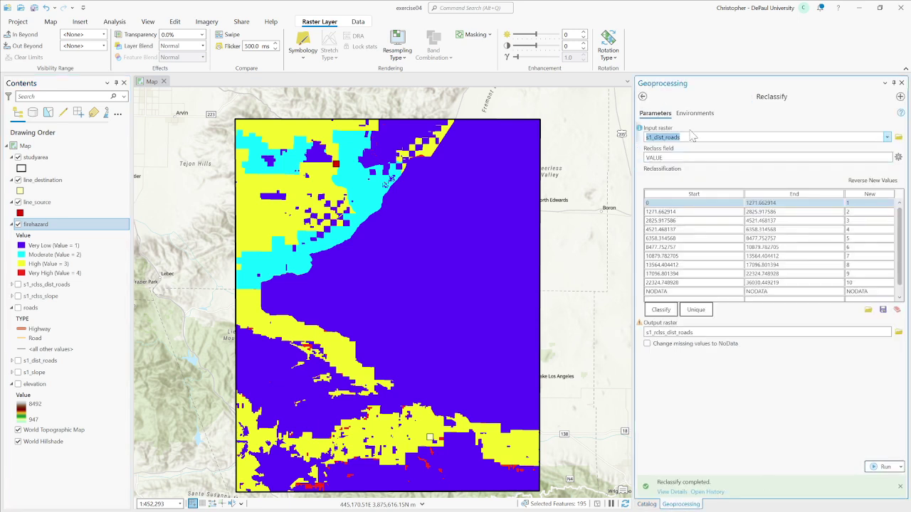
click(643, 97)
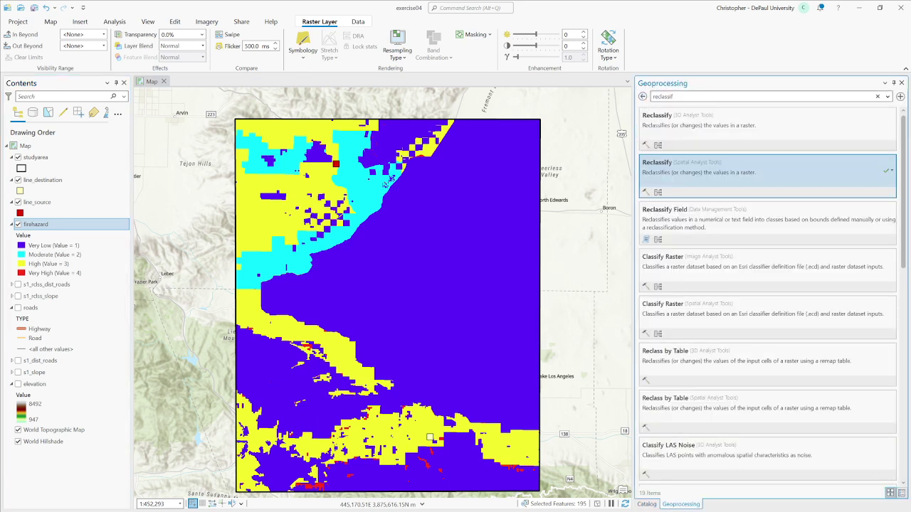
click(666, 173)
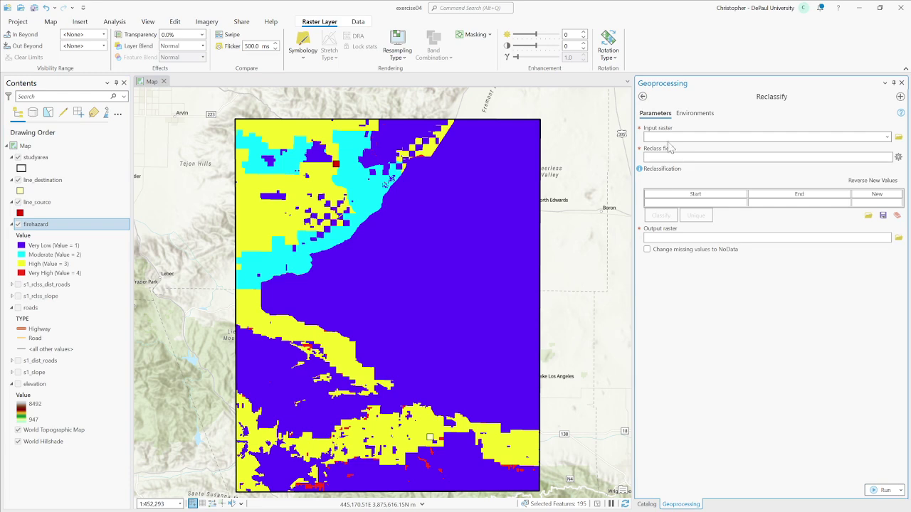
click(887, 138)
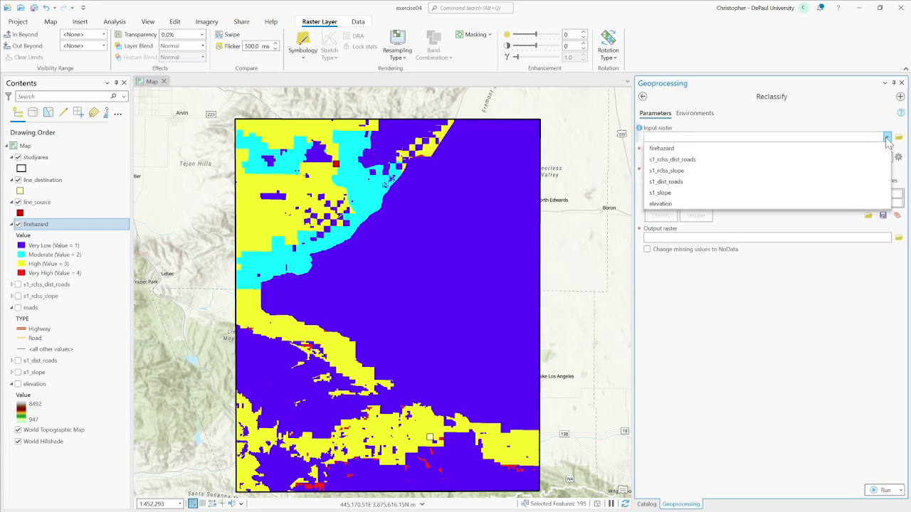
click(756, 156)
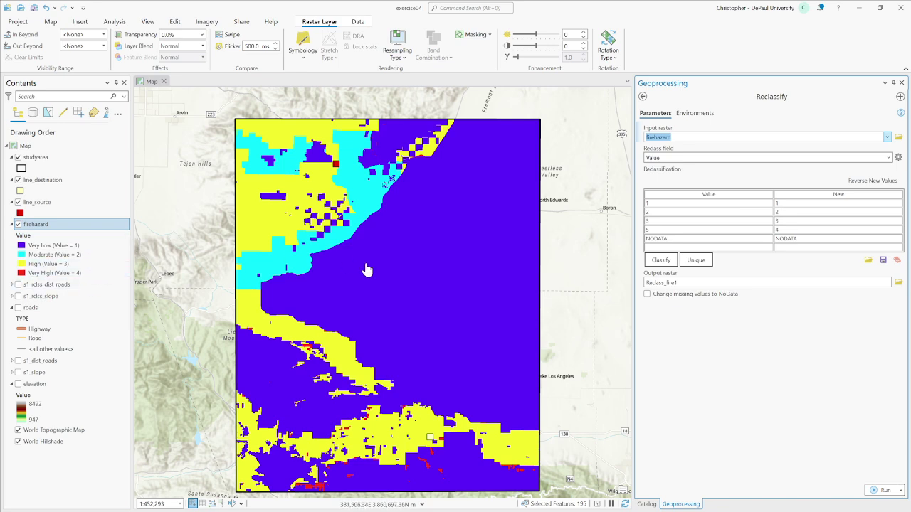
- Set the reclass new values so 1, 2, 3, 5 become 1, 6, 8, 10
click(784, 230)
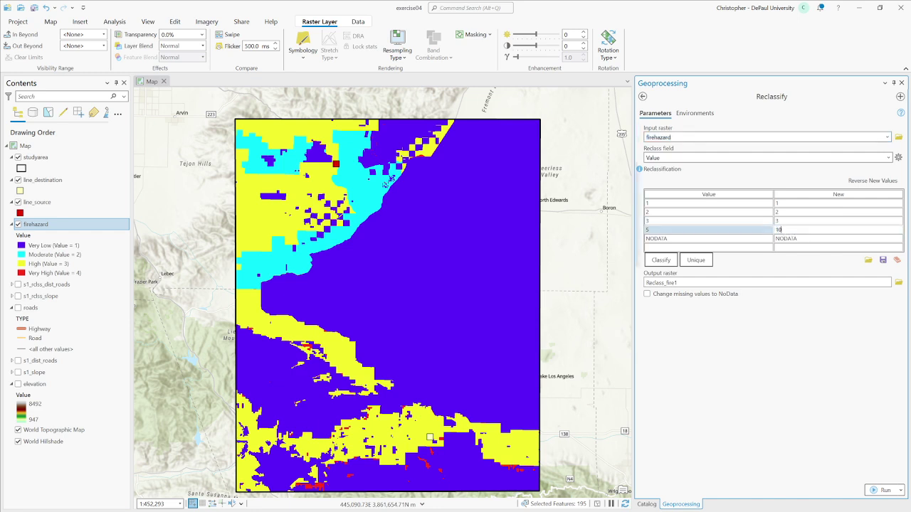
click(794, 220)
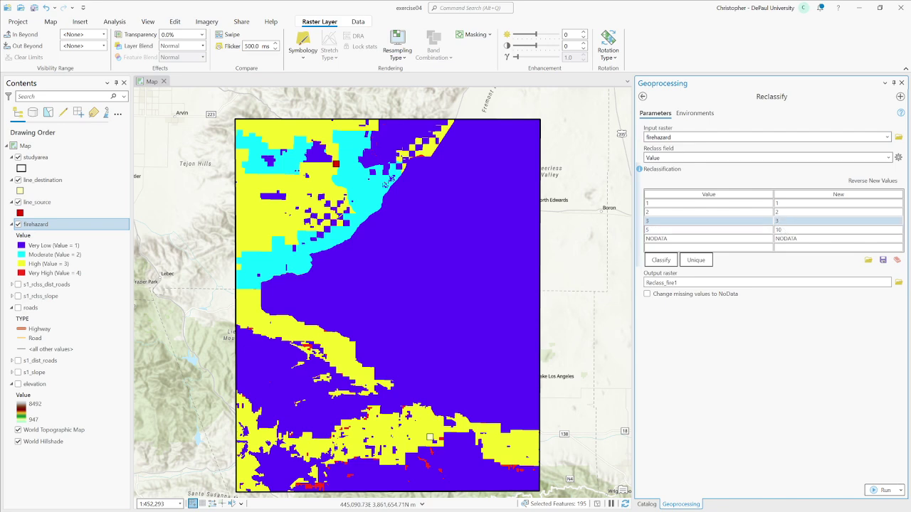
click(786, 213)
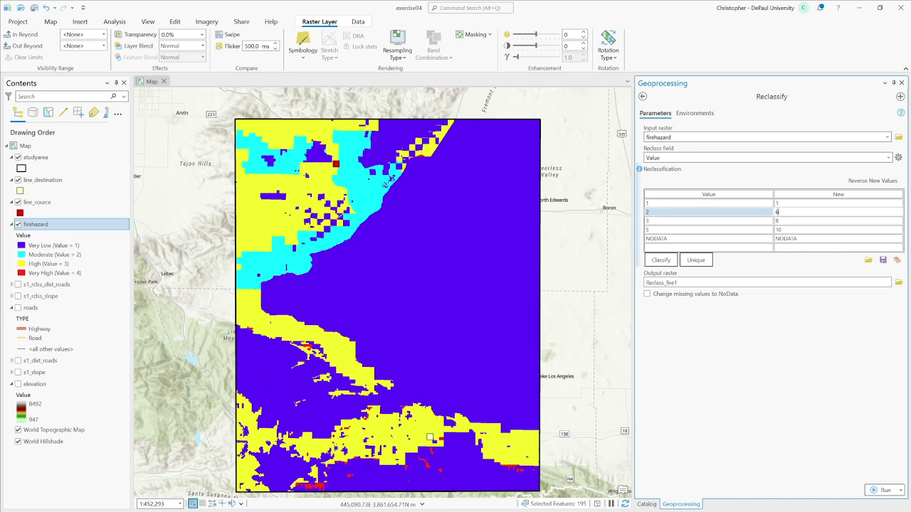
click(786, 203)
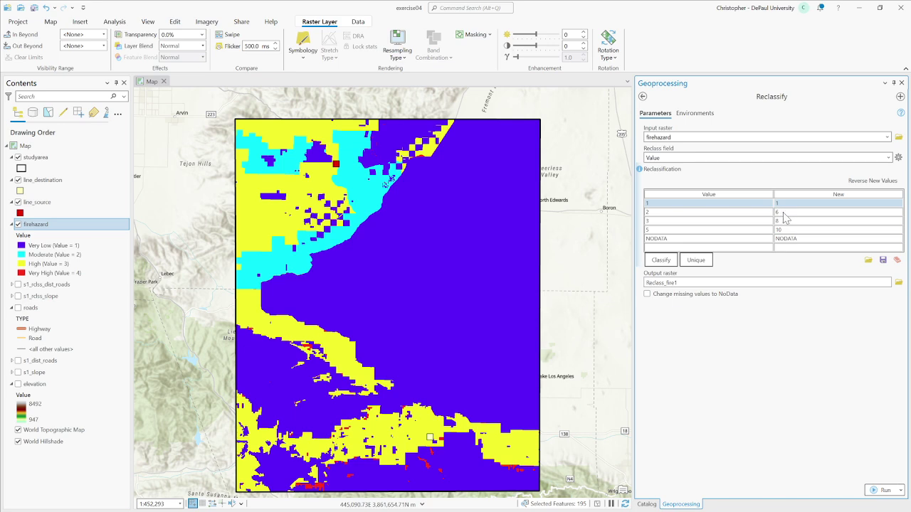
click(790, 223)
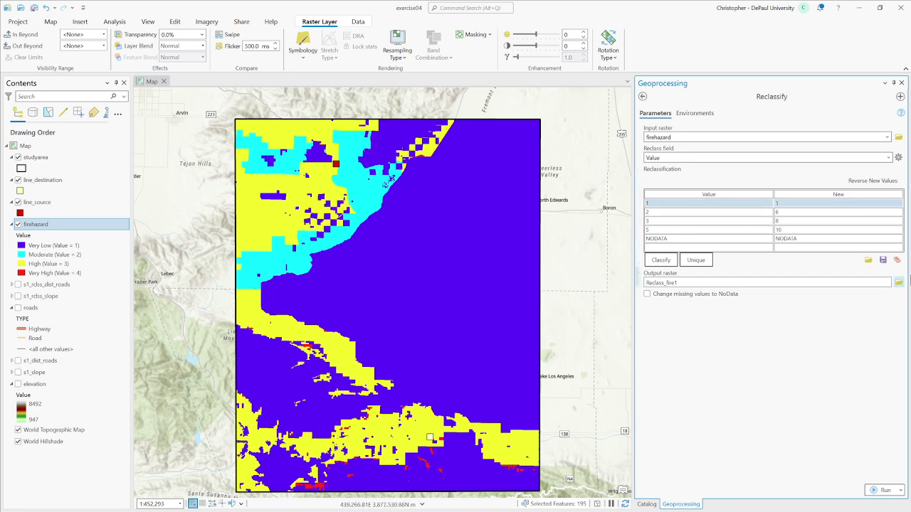
- Save the output raster as s1_rclss_firehazard in suitability_layers.gdb and run Reclassify
click(899, 283)
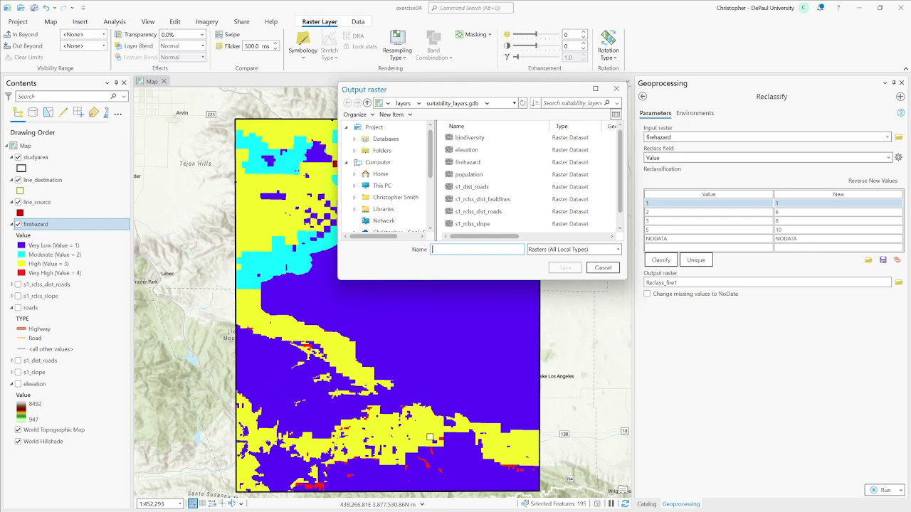
text(s1_)
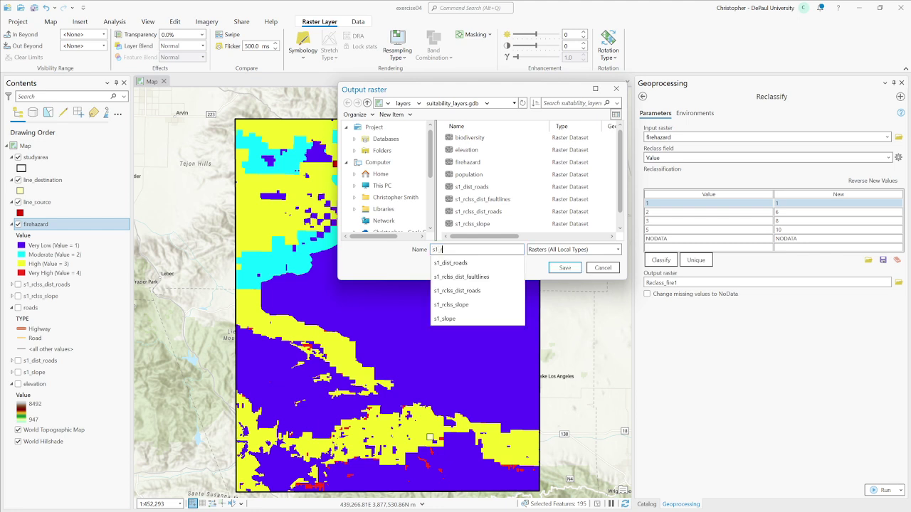
text(rclss_)
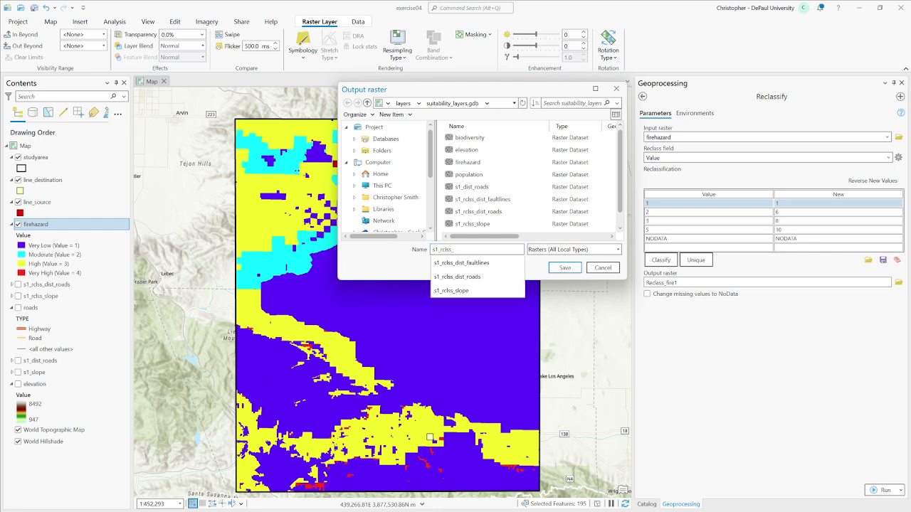
text(firehazard)
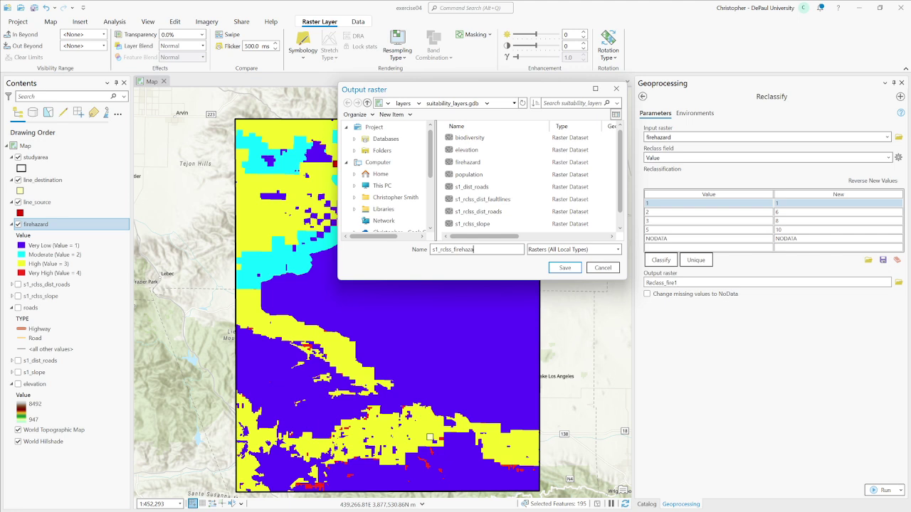
click(564, 270)
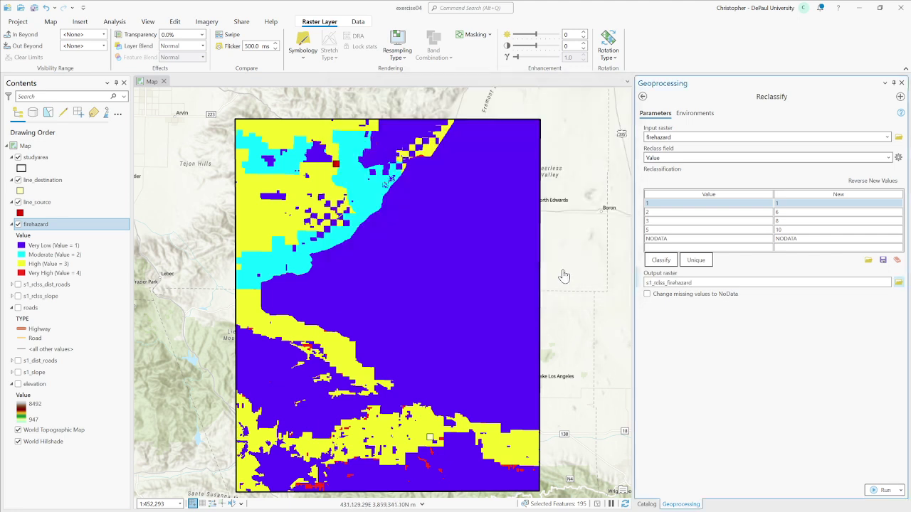
click(882, 491)
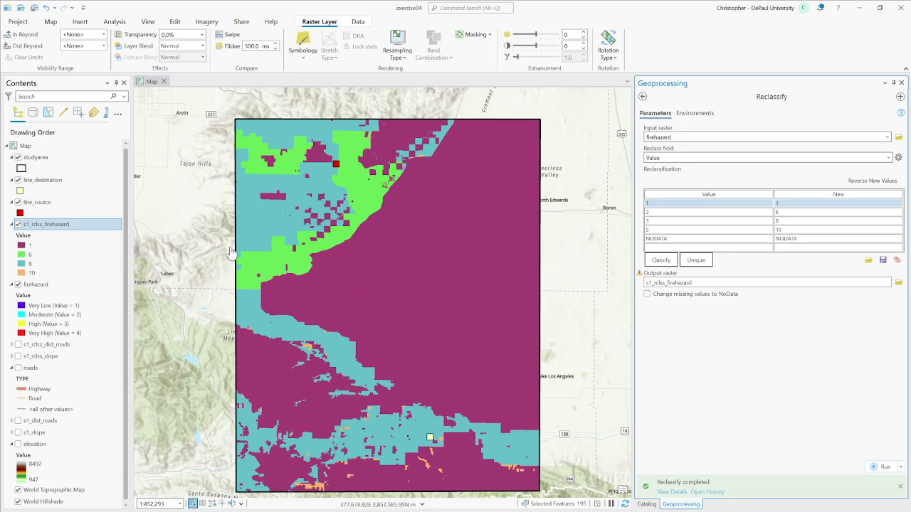
- Give s1_rclss_firehazard an orange-to-dark-red colour scheme in Symbology
click(303, 44)
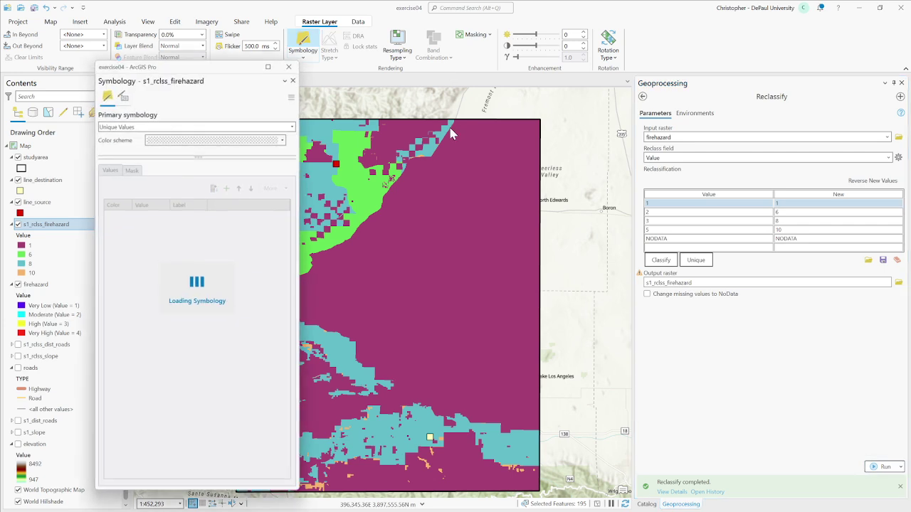
click(282, 139)
drag(284, 165, 280, 199)
click(252, 203)
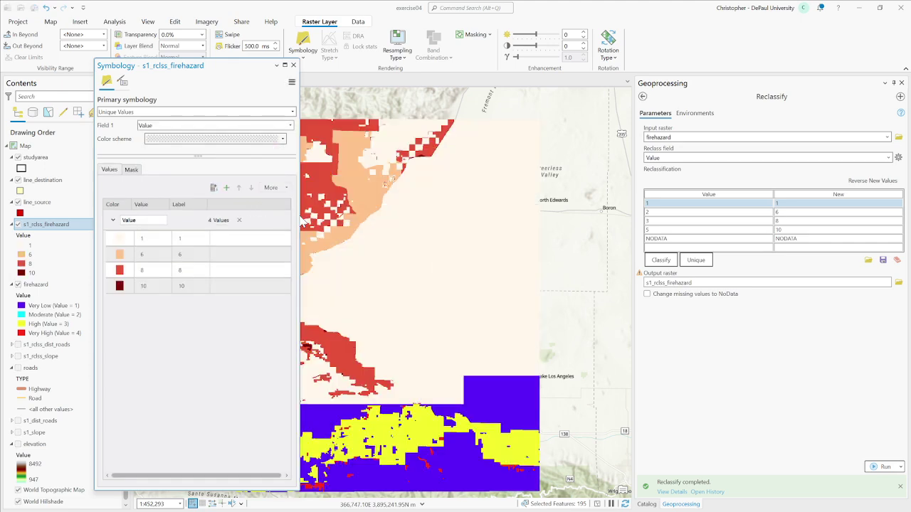
click(293, 65)
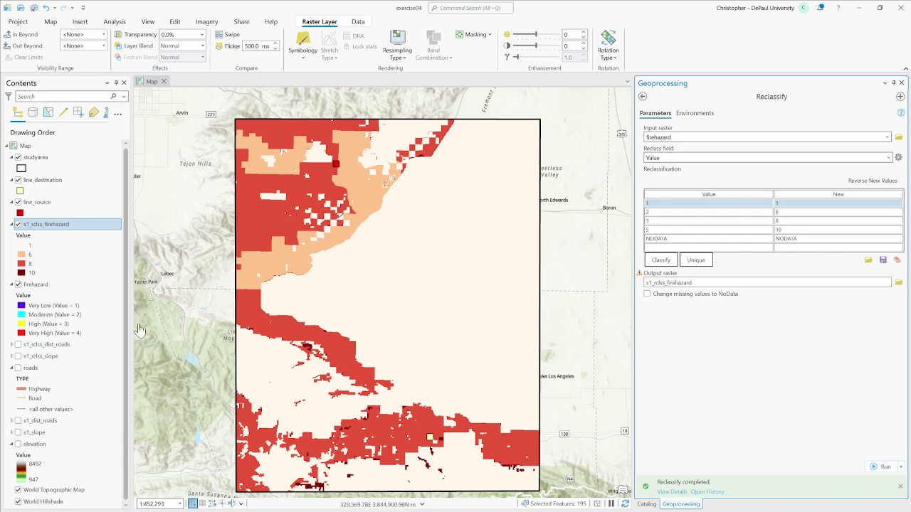
- Collapse both fire-hazard legends, hide the original firehazard layer, and move it below s1_rclss_slope
click(12, 227)
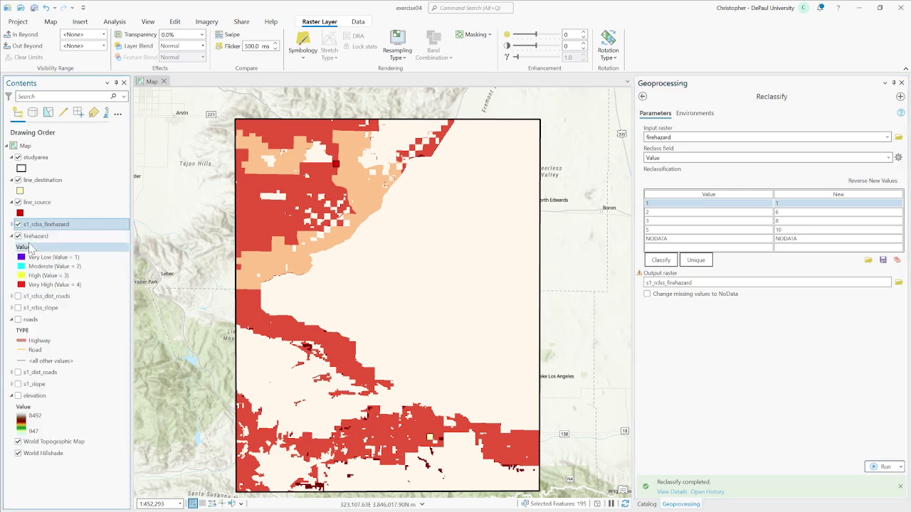
click(13, 237)
click(18, 236)
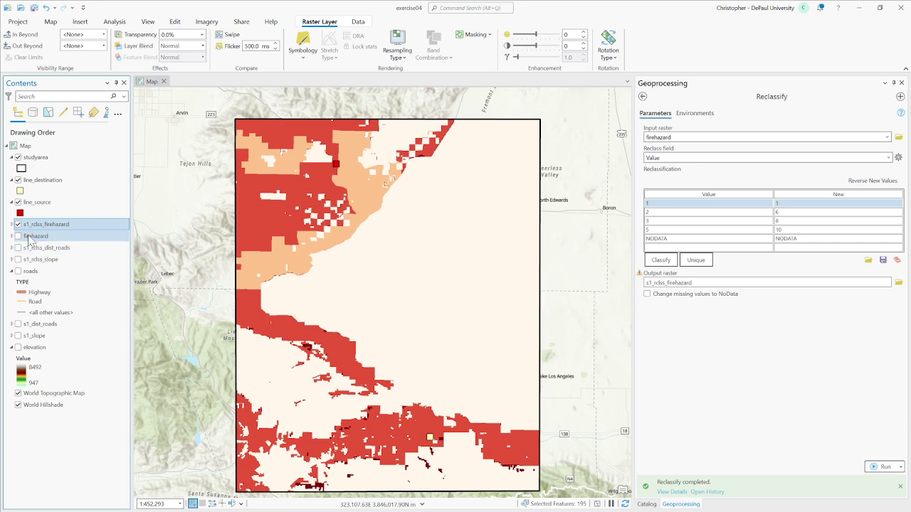
drag(36, 240, 58, 264)
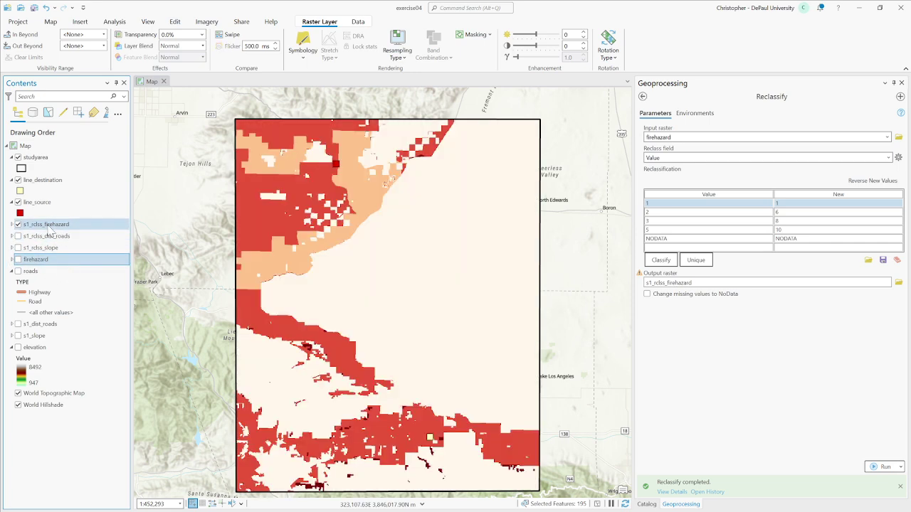
click(53, 226)
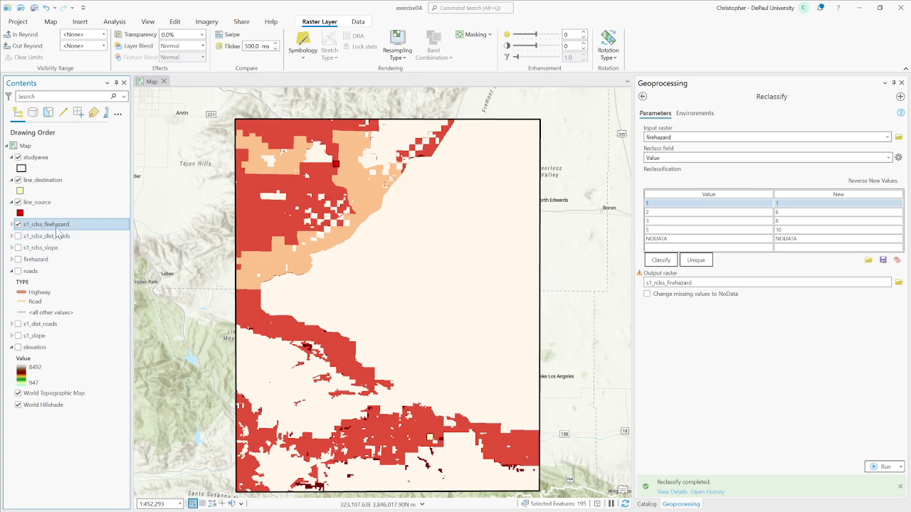
click(57, 237)
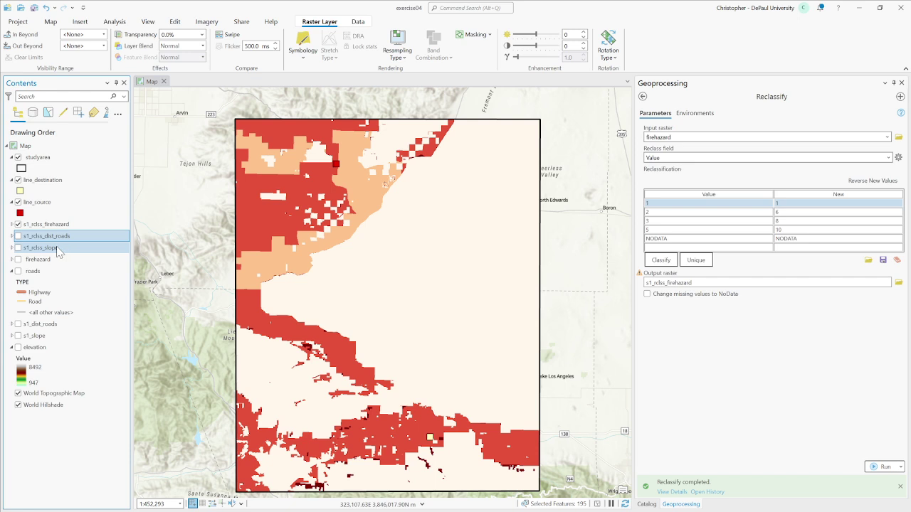
click(36, 250)
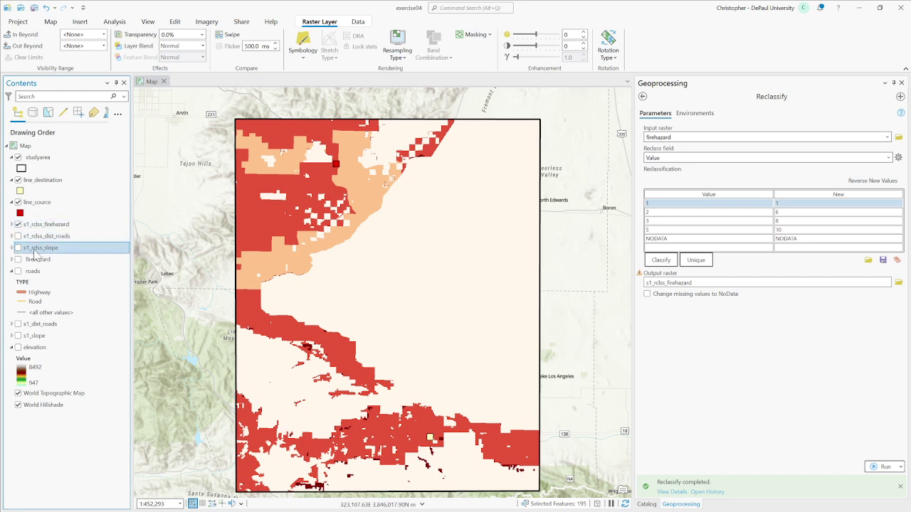